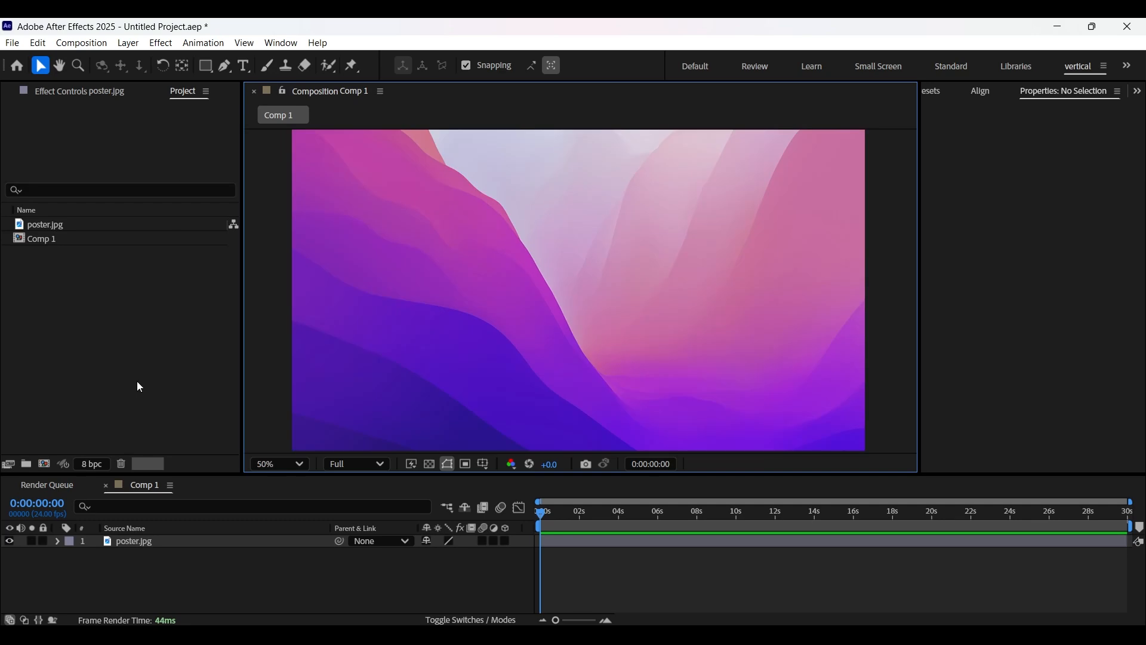
Create a new composition 200 px wide and 200 px high.
{"action": "left_click", "coordinate": [513, 478]}
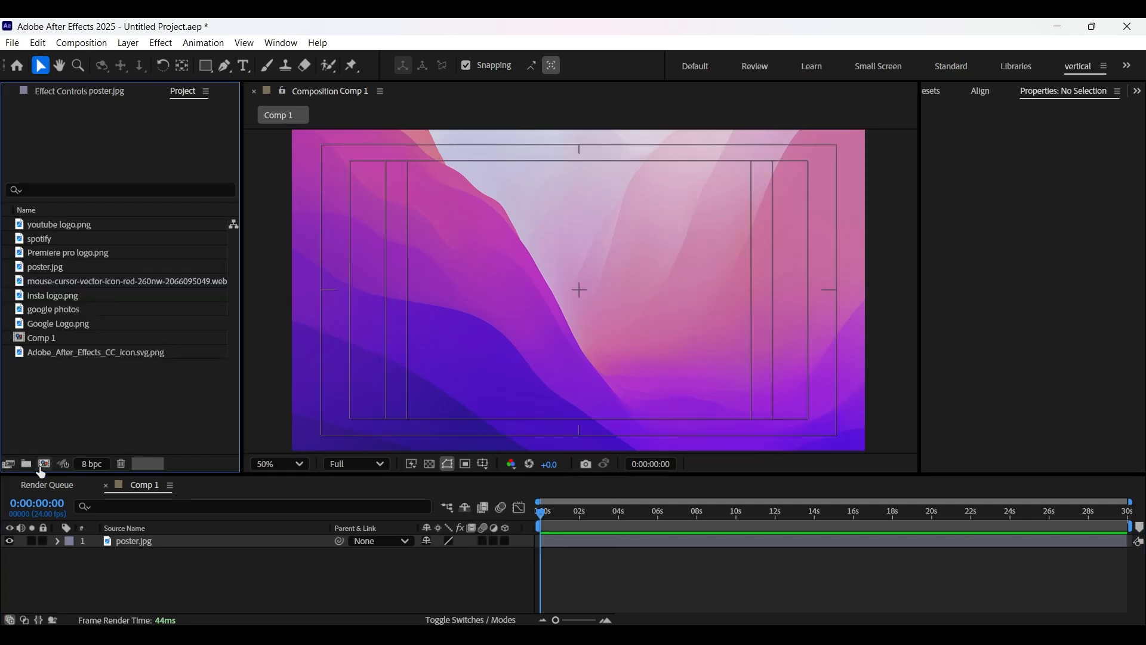
{"action": "left_click", "coordinate": [45, 464]}
{"action": "left_click", "coordinate": [482, 242]}
{"action": "type", "text": "200"}
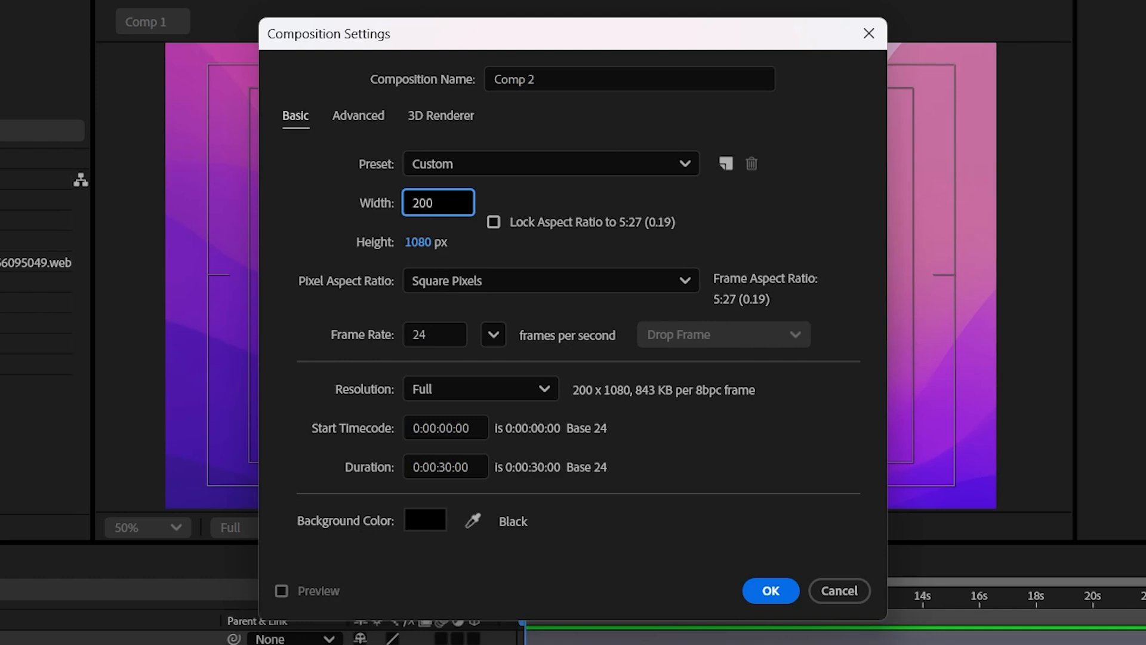
{"action": "key", "text": "Tab"}
{"action": "type", "text": "200"}
{"action": "left_click", "coordinate": [581, 358]}
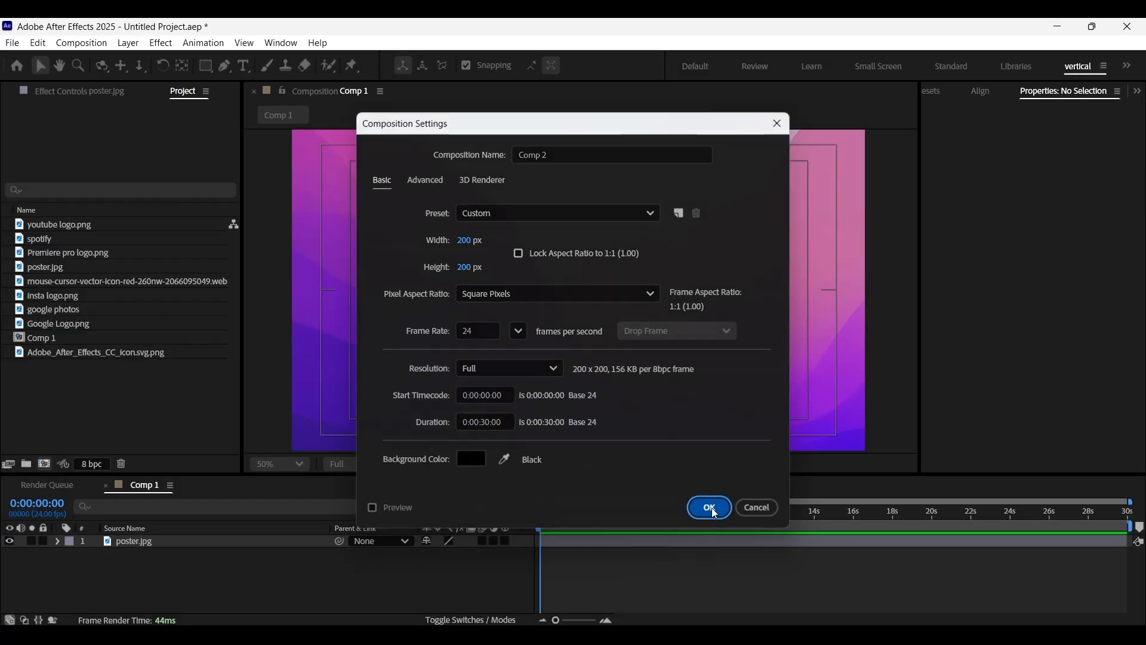
{"action": "left_click", "coordinate": [771, 591]}
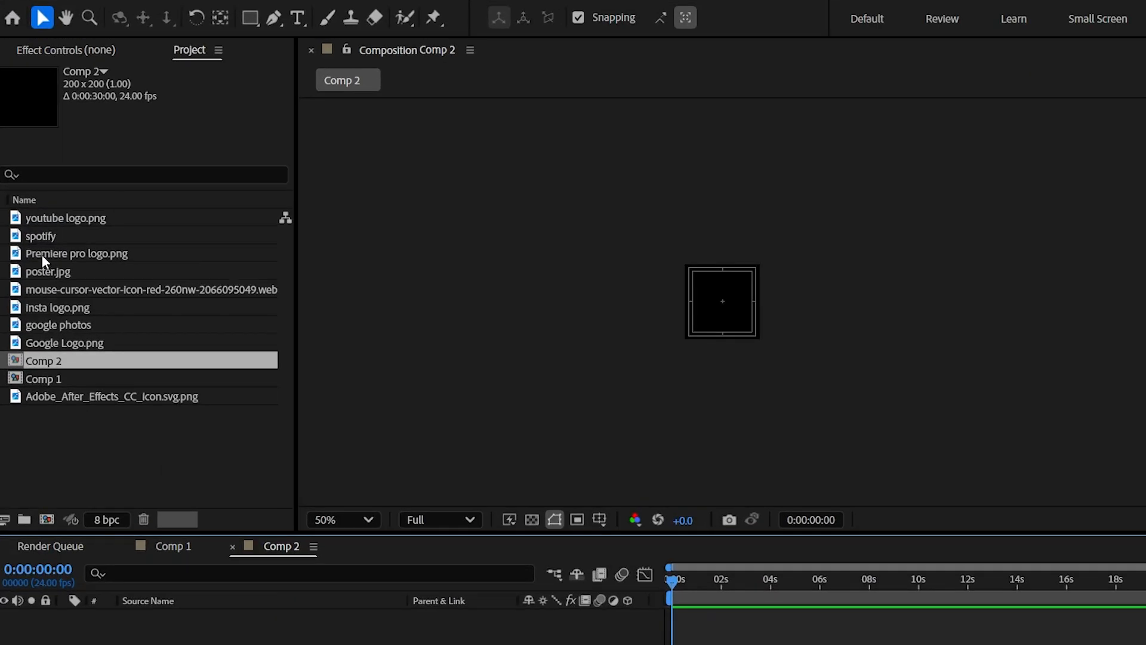
Add youtube logo.png to the new composition and scale it to 50%.
{"action": "left_click_drag", "start_coordinate": [52, 216], "coordinate": [194, 639]}
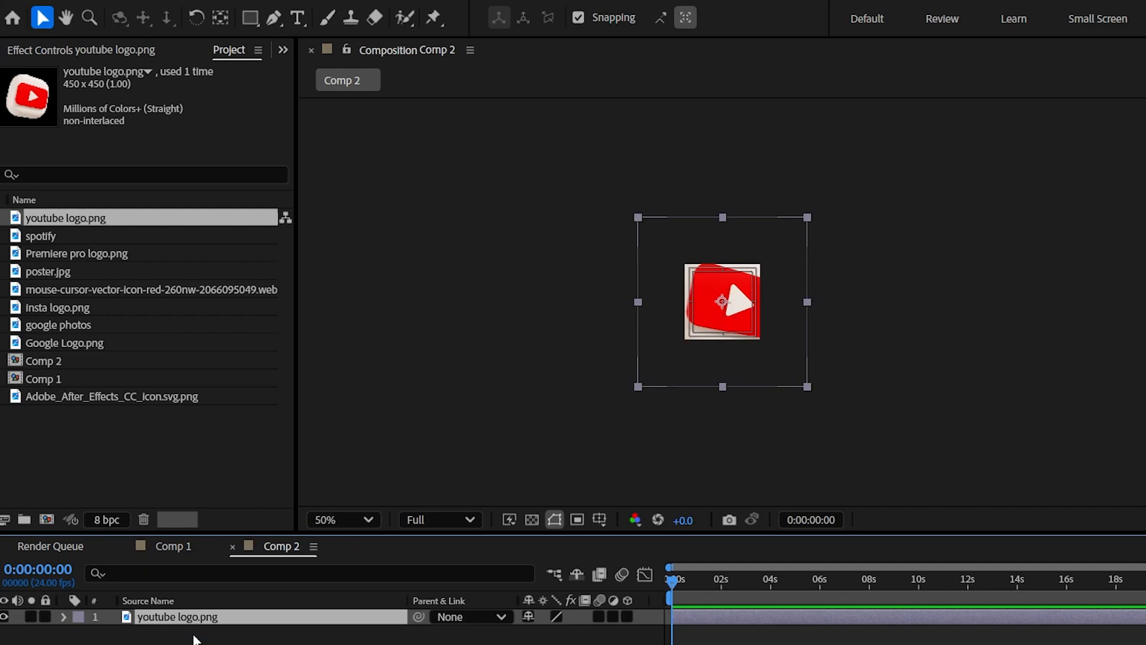
{"action": "key", "text": "s"}
{"action": "left_click_drag", "start_coordinate": [558, 633], "coordinate": [494, 633]}
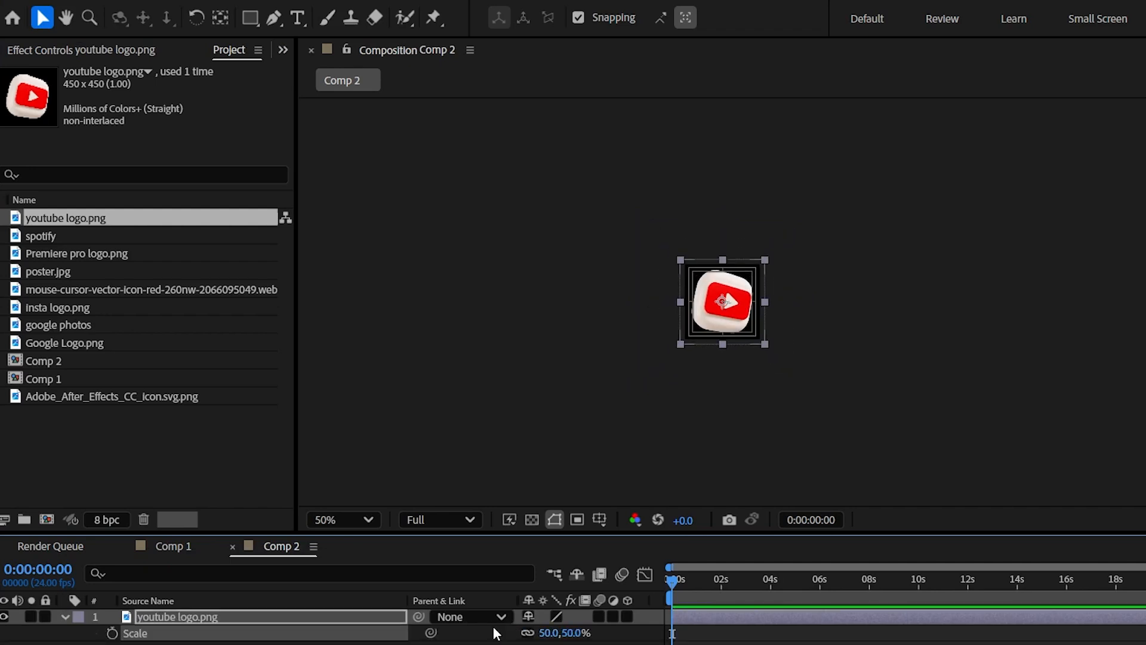
{"action": "key", "text": "slash"}
{"action": "key", "text": "s"}
{"action": "left_click", "coordinate": [270, 639]}
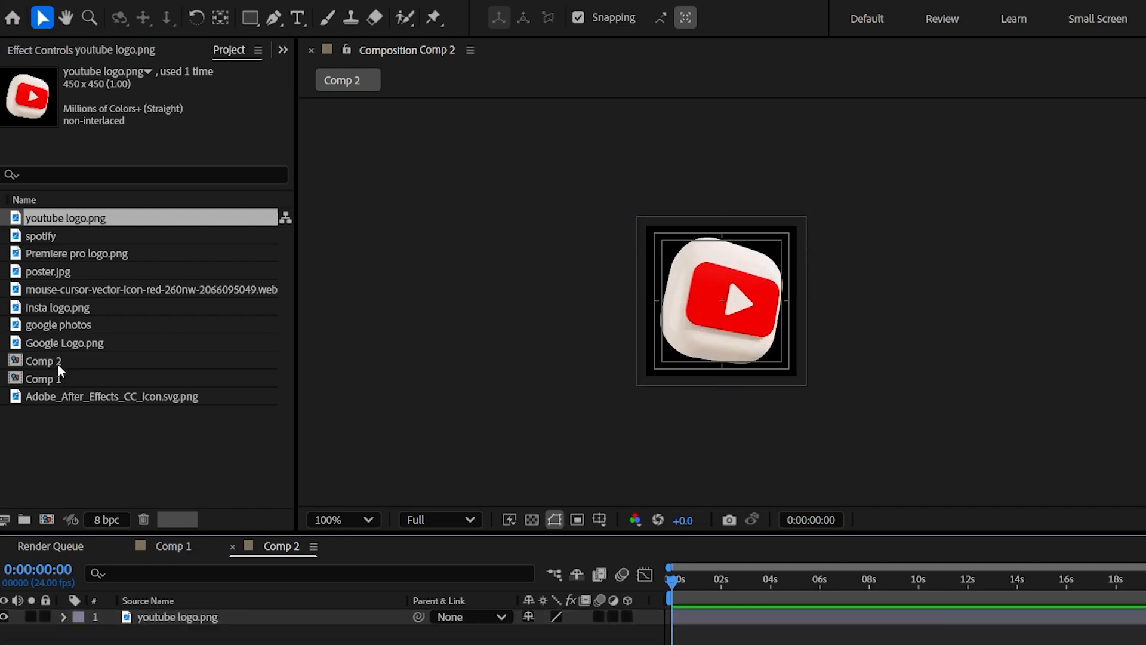
Duplicate the YouTube logo composition and open the copy.
{"action": "left_click", "coordinate": [43, 364]}
{"action": "key", "text": "ctrl+d"}
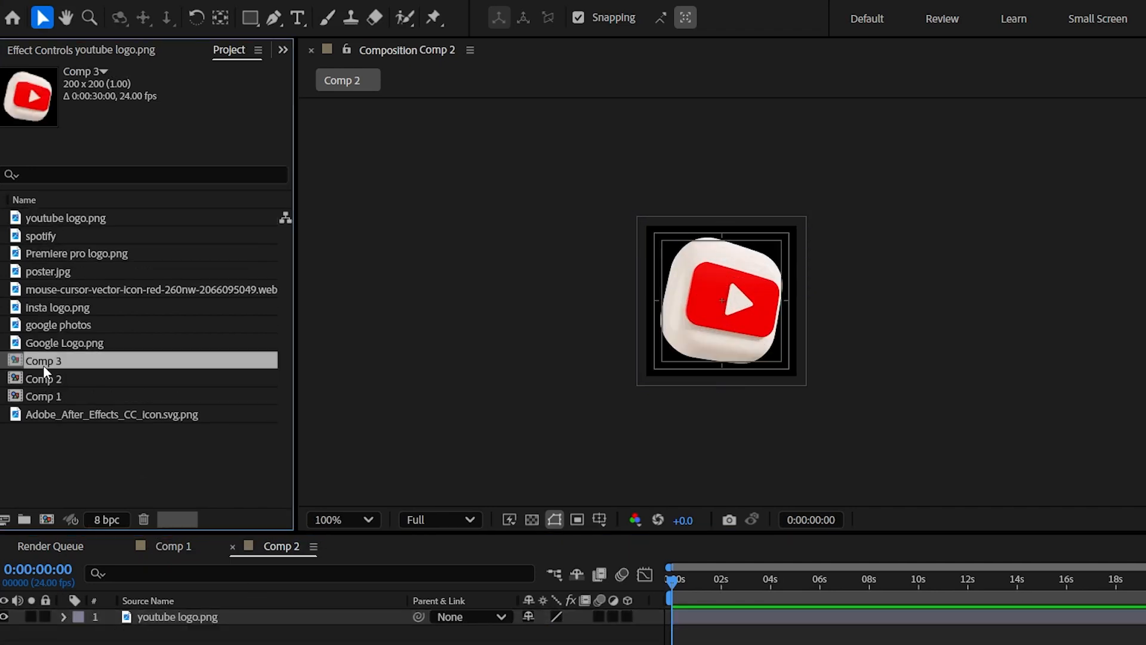
{"action": "double_click", "coordinate": [44, 364]}
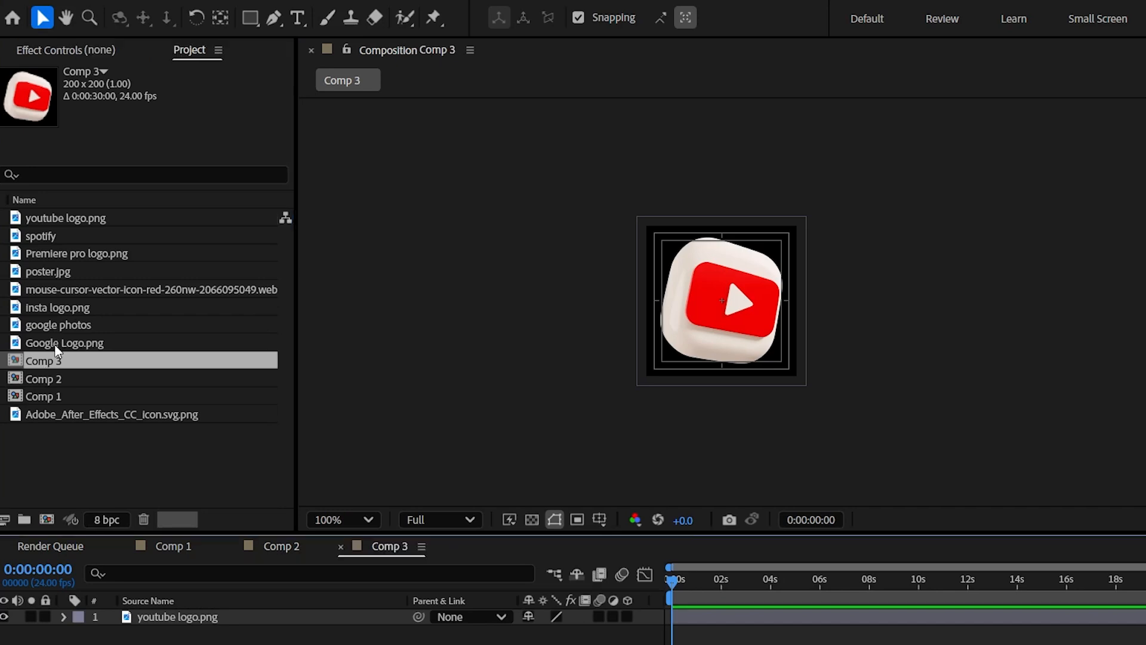
Replace the YouTube logo layer with Google Logo.png and set its scale to 9%.
{"action": "left_click", "coordinate": [57, 346]}
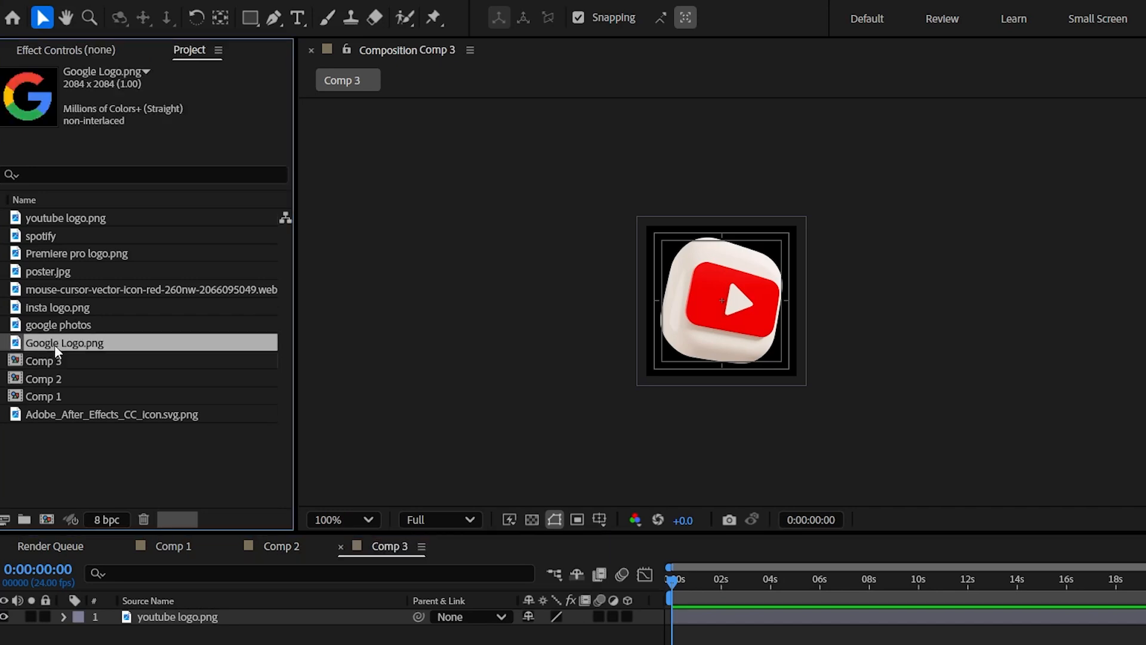
{"action": "left_click", "coordinate": [189, 617]}
{"action": "left_click_drag", "start_coordinate": [73, 343], "coordinate": [170, 617]}
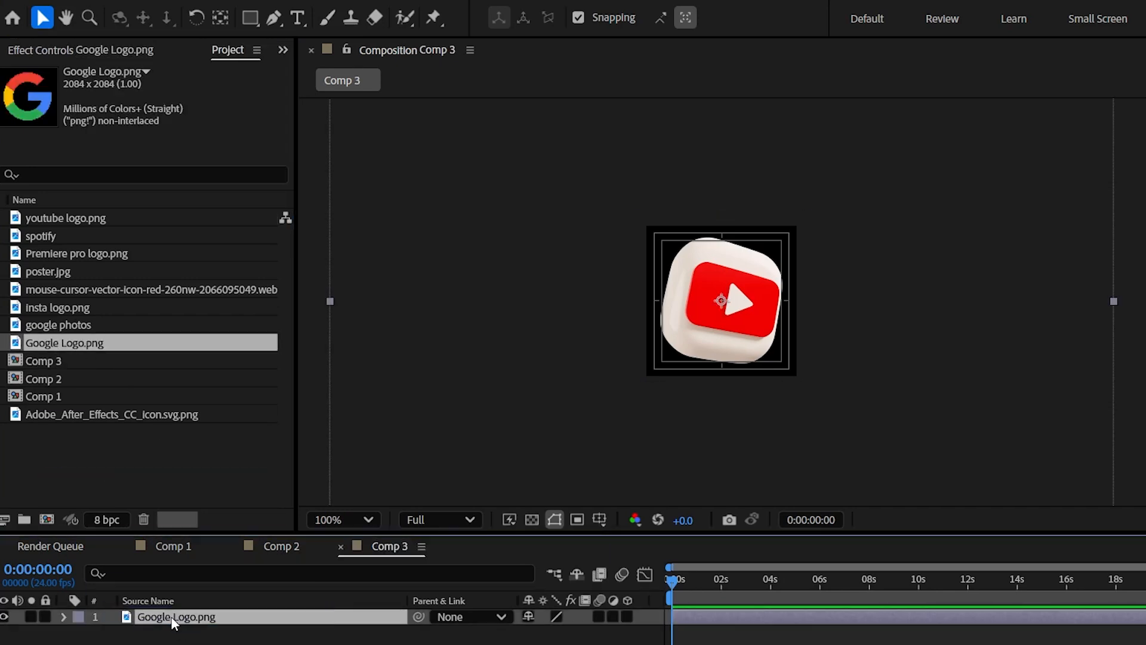
{"action": "key", "text": "s"}
{"action": "left_click_drag", "start_coordinate": [544, 638], "coordinate": [507, 641]}
{"action": "left_click", "coordinate": [507, 643]}
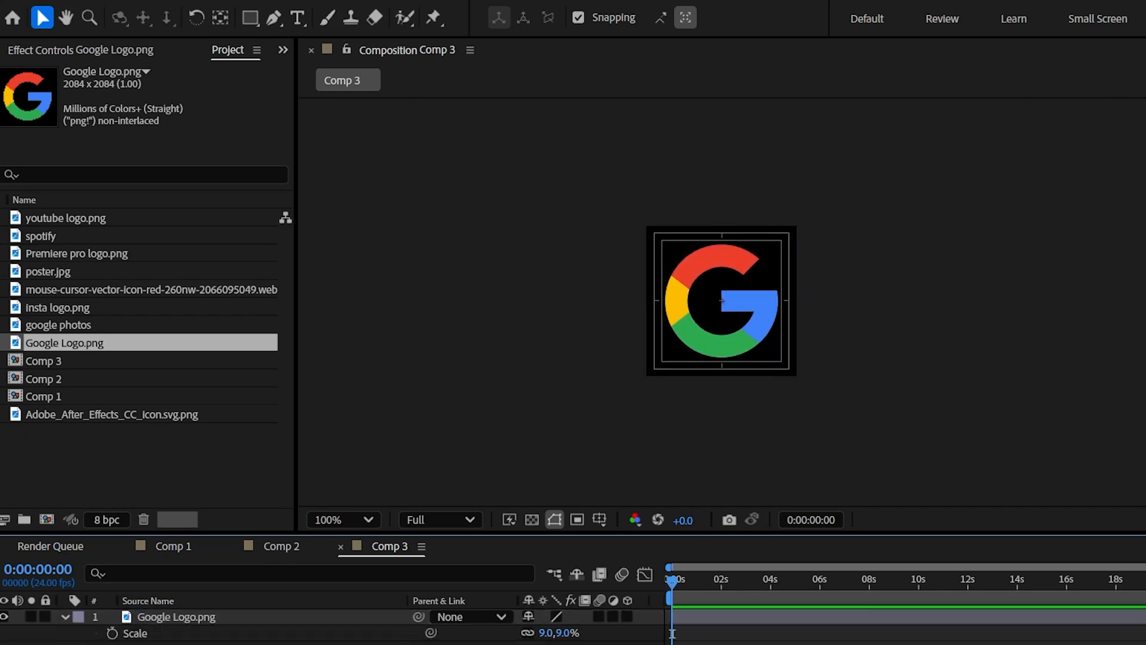
Duplicate the Google logo composition and open the copy.
{"action": "left_click", "coordinate": [39, 361]}
{"action": "key", "text": "ctrl+d"}
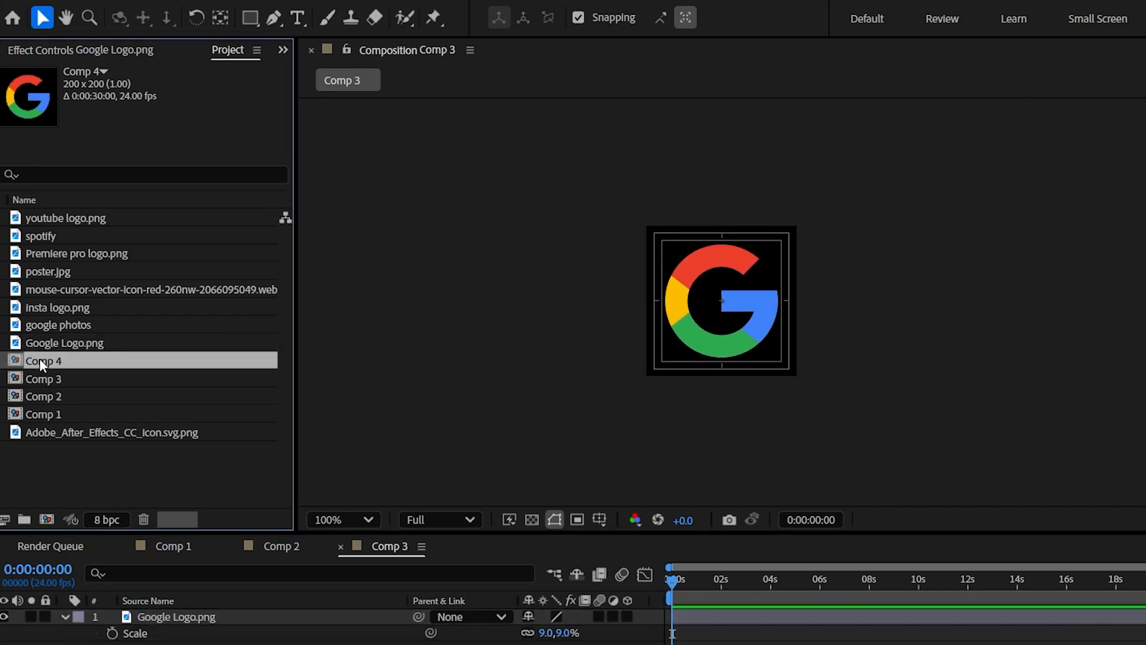
{"action": "double_click", "coordinate": [40, 361]}
Replace the Google logo layer with the google photos image and set its scale to 5%.
{"action": "left_click", "coordinate": [51, 345]}
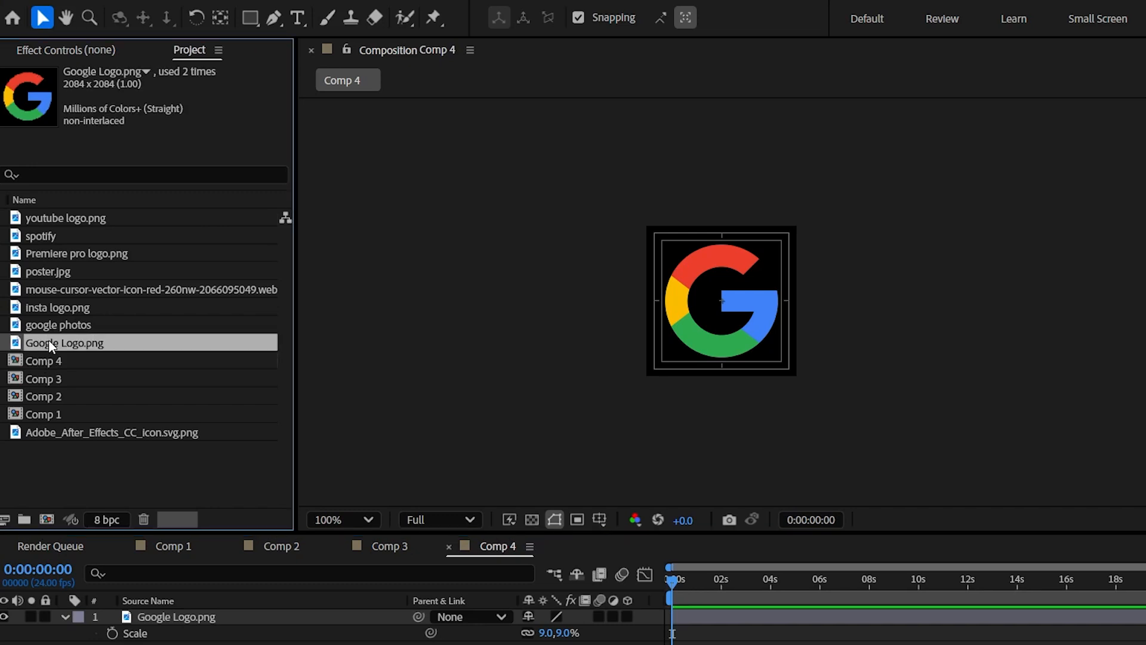
{"action": "left_click", "coordinate": [53, 327]}
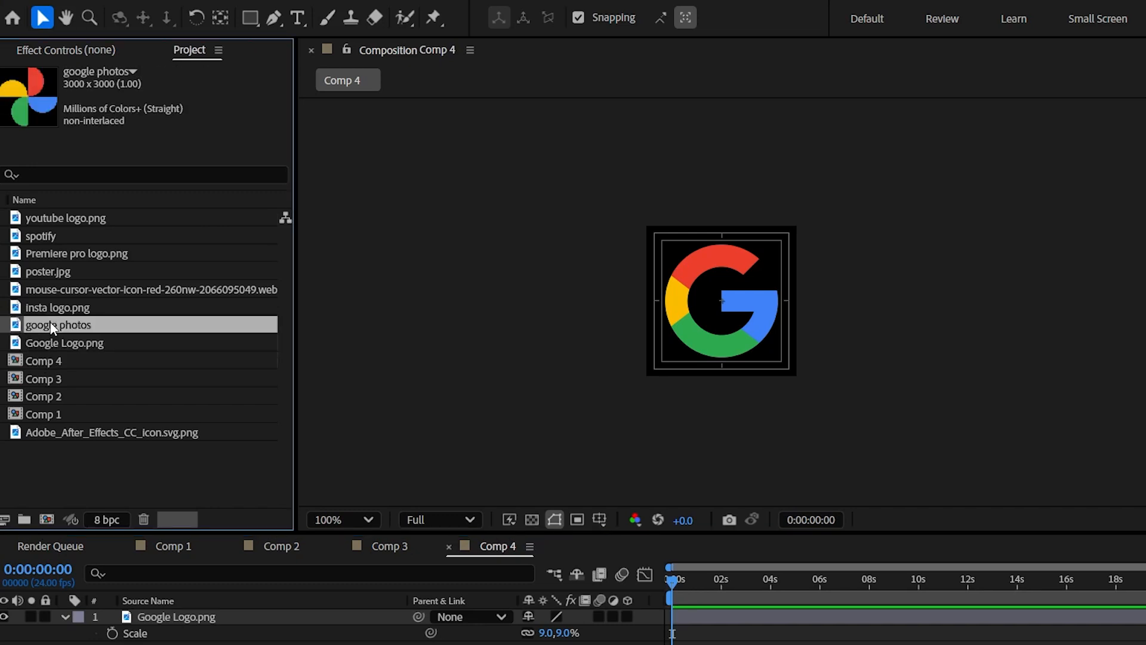
{"action": "left_click", "coordinate": [134, 615]}
{"action": "left_click_drag", "start_coordinate": [69, 331], "coordinate": [184, 617]}
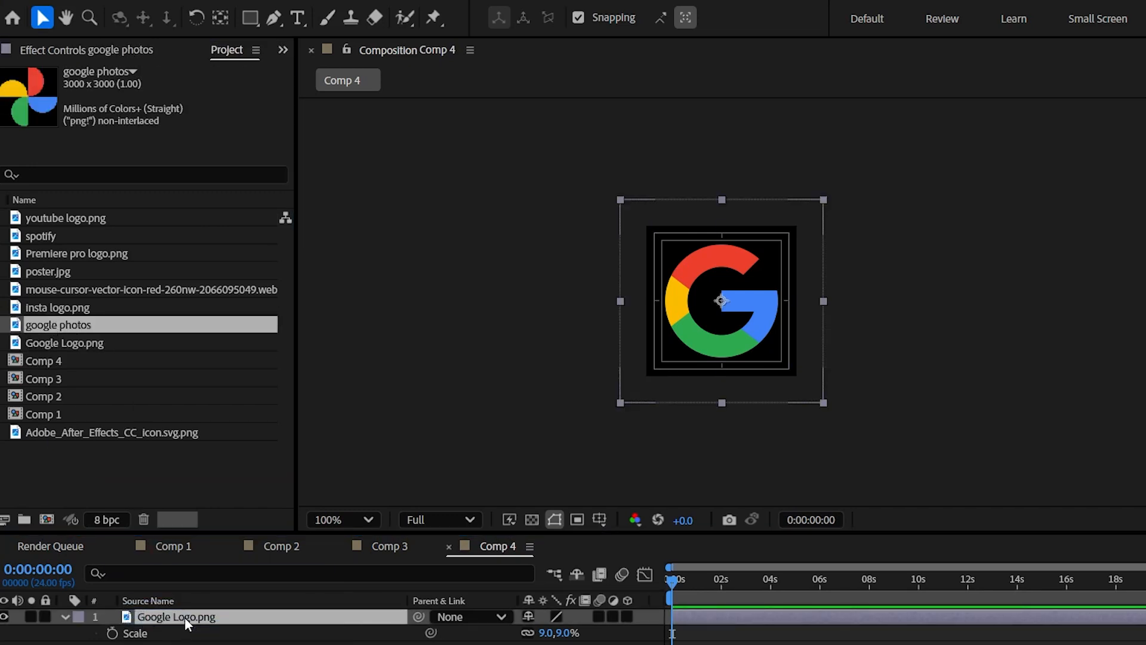
{"action": "left_click_drag", "start_coordinate": [542, 634], "coordinate": [545, 633]}
{"action": "left_click", "coordinate": [545, 644]}
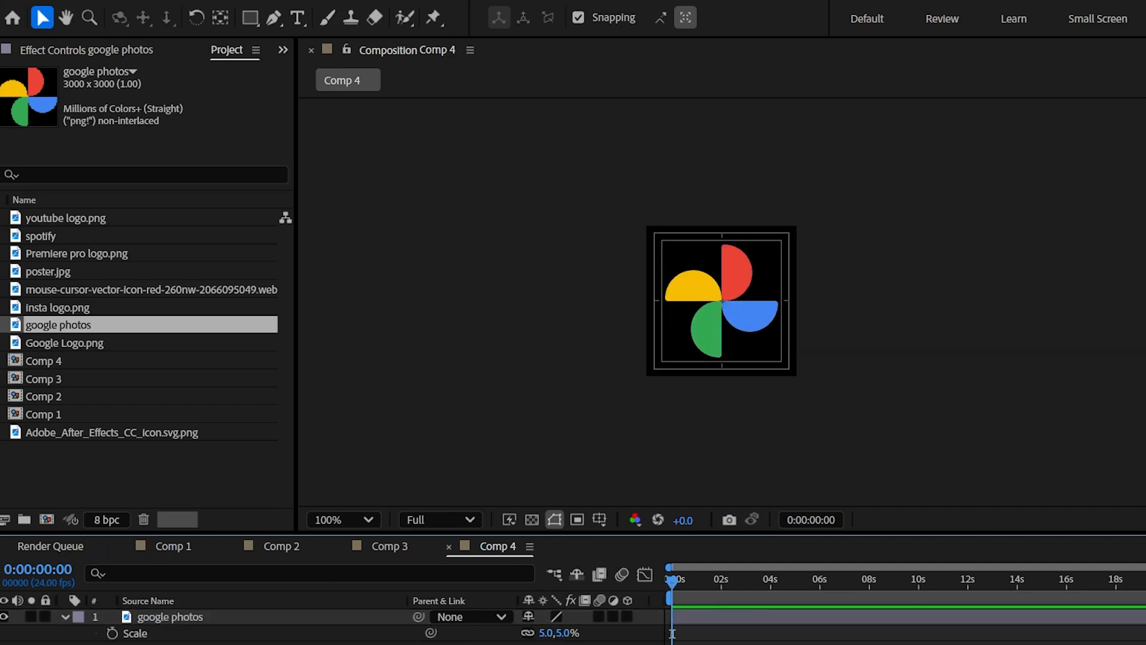
Duplicate the Google Photos composition and open the copy.
{"action": "left_click", "coordinate": [48, 358]}
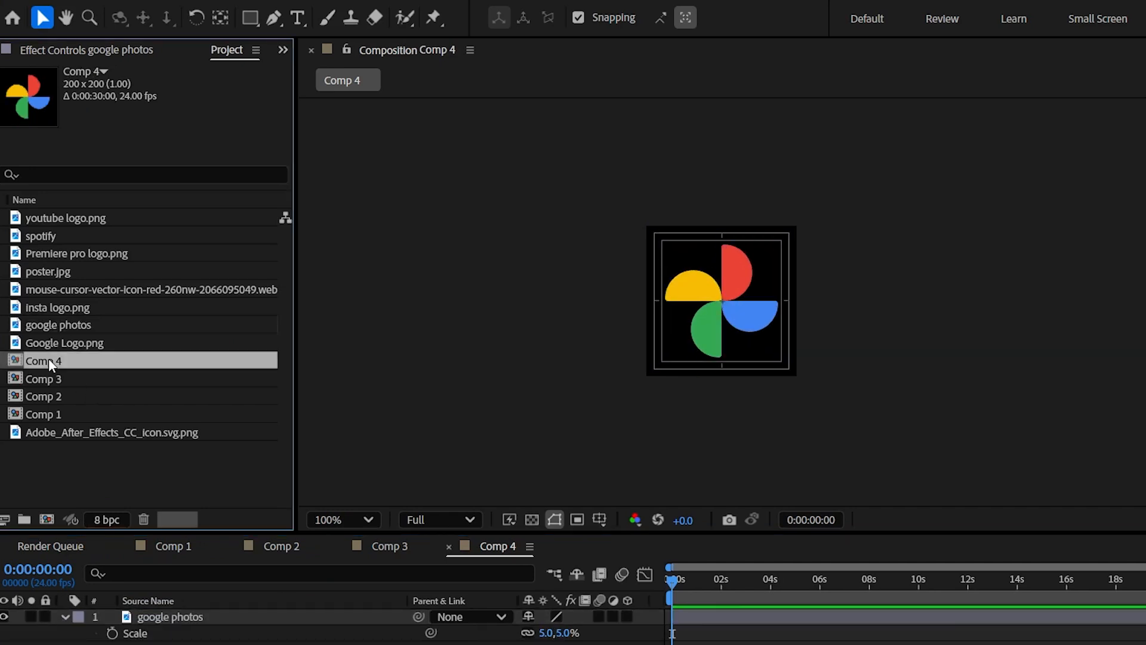
{"action": "key", "text": "ctrl+d"}
{"action": "double_click", "coordinate": [49, 359]}
Replace the Google Photos layer with Adobe_After_Effects_CC_icon.svg.png and set its scale to 21%.
{"action": "left_click", "coordinate": [77, 453]}
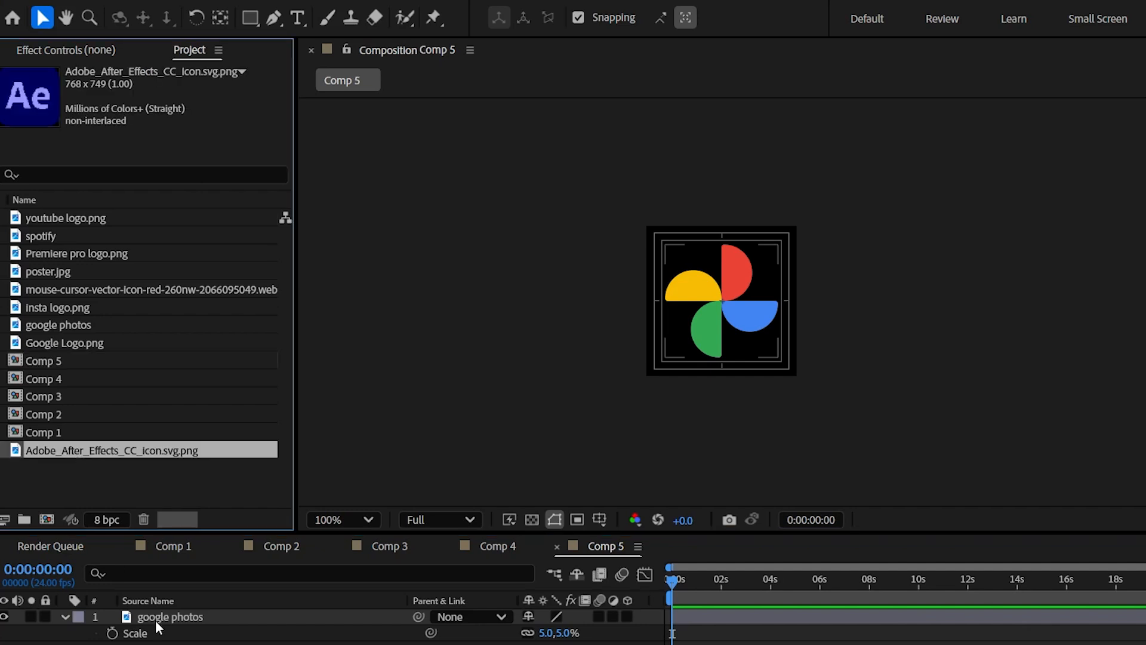
{"action": "left_click", "coordinate": [143, 617]}
{"action": "left_click_drag", "start_coordinate": [98, 450], "coordinate": [187, 618]}
{"action": "key", "text": "s"}
{"action": "left_click_drag", "start_coordinate": [546, 633], "coordinate": [558, 633]}
Duplicate the After Effects icon composition, swapping the copy's layer for Insta logo.png scaled to fit the frame.
{"action": "left_click", "coordinate": [43, 360]}
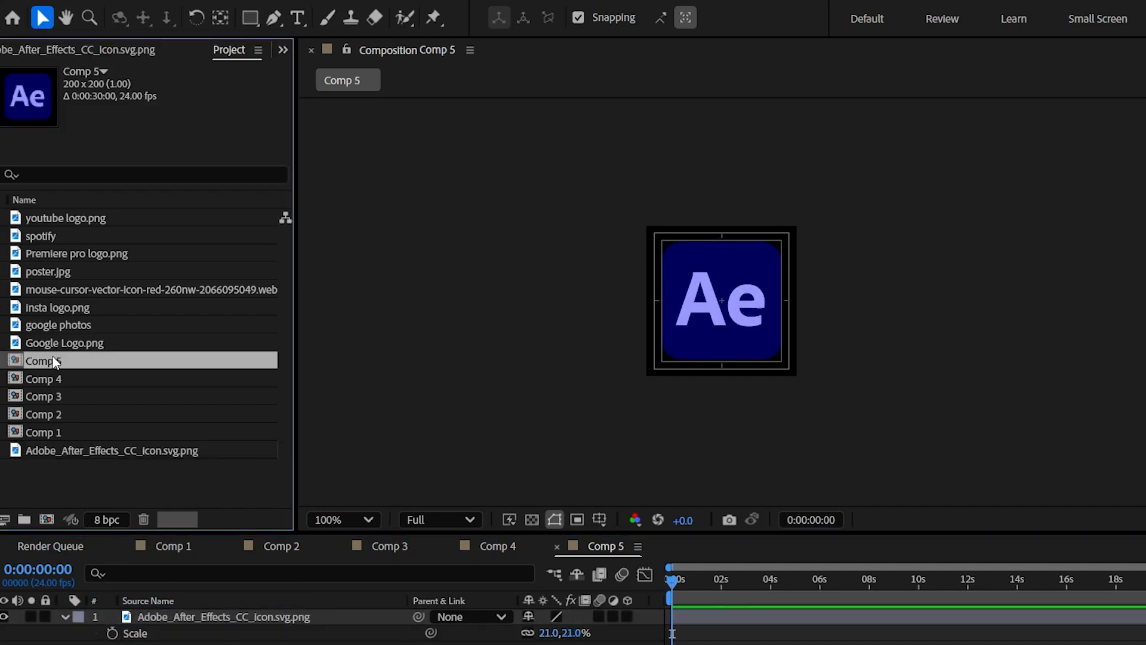
{"action": "key", "text": "ctrl+d"}
{"action": "double_click", "coordinate": [43, 361]}
{"action": "left_click", "coordinate": [69, 309]}
{"action": "left_click_drag", "start_coordinate": [70, 315], "coordinate": [180, 618]}
{"action": "left_click_drag", "start_coordinate": [546, 633], "coordinate": [560, 633]}
Duplicate the Instagram logo composition and replace the copy's layer with Premiere pro logo.png.
{"action": "left_click", "coordinate": [44, 361]}
{"action": "key", "text": "ctrl+d"}
{"action": "left_click_drag", "start_coordinate": [57, 255], "coordinate": [173, 618]}
{"action": "left_click", "coordinate": [44, 361]}
{"action": "left_click", "coordinate": [60, 308]}
{"action": "double_click", "coordinate": [43, 361]}
{"action": "left_click_drag", "start_coordinate": [62, 254], "coordinate": [173, 617]}
Duplicate the Premiere Pro logo composition, swapping the copy's layer for the spotify image scaled to fit the frame.
{"action": "left_click", "coordinate": [69, 361]}
{"action": "key", "text": "ctrl+d"}
{"action": "double_click", "coordinate": [44, 362]}
{"action": "left_click_drag", "start_coordinate": [41, 236], "coordinate": [185, 618]}
{"action": "key", "text": "s"}
{"action": "left_click_drag", "start_coordinate": [548, 633], "coordinate": [545, 633]}
Return to Comp 1 and add Comp 2 and Comp 3 as layers above poster.jpg.
{"action": "left_click", "coordinate": [72, 361]}
{"action": "scroll", "coordinate": [80, 388], "scroll_direction": "down", "scroll_amount": 1}
{"action": "scroll", "coordinate": [81, 388], "scroll_direction": "up", "scroll_amount": 1}
{"action": "left_click", "coordinate": [174, 545]}
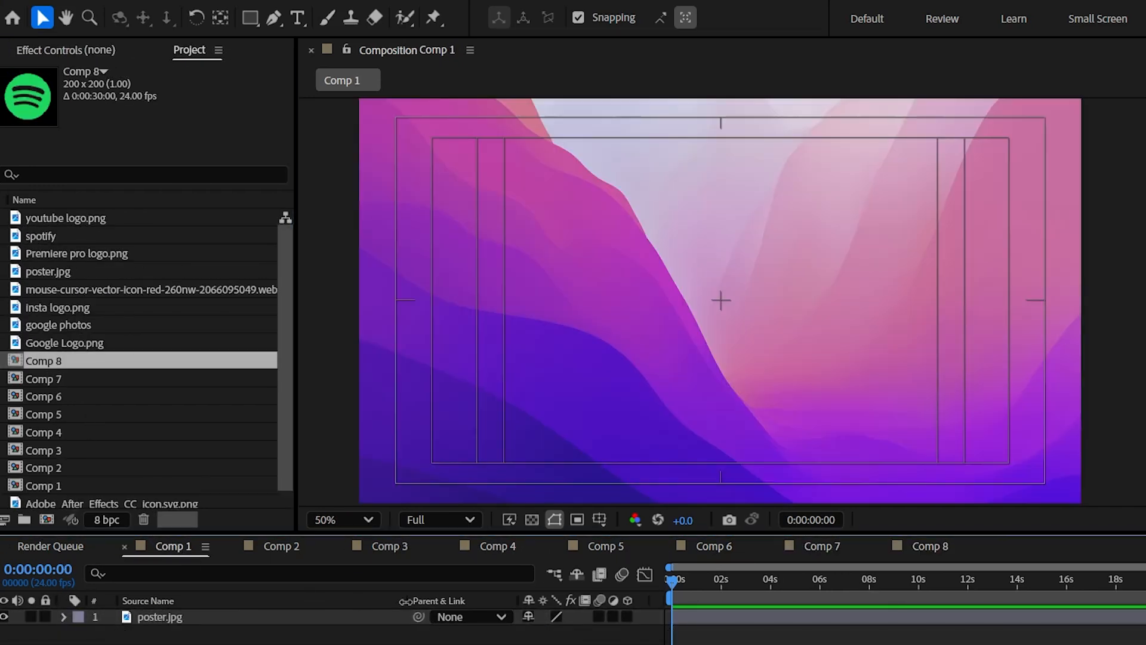
{"action": "left_click_drag", "start_coordinate": [63, 467], "coordinate": [138, 610]}
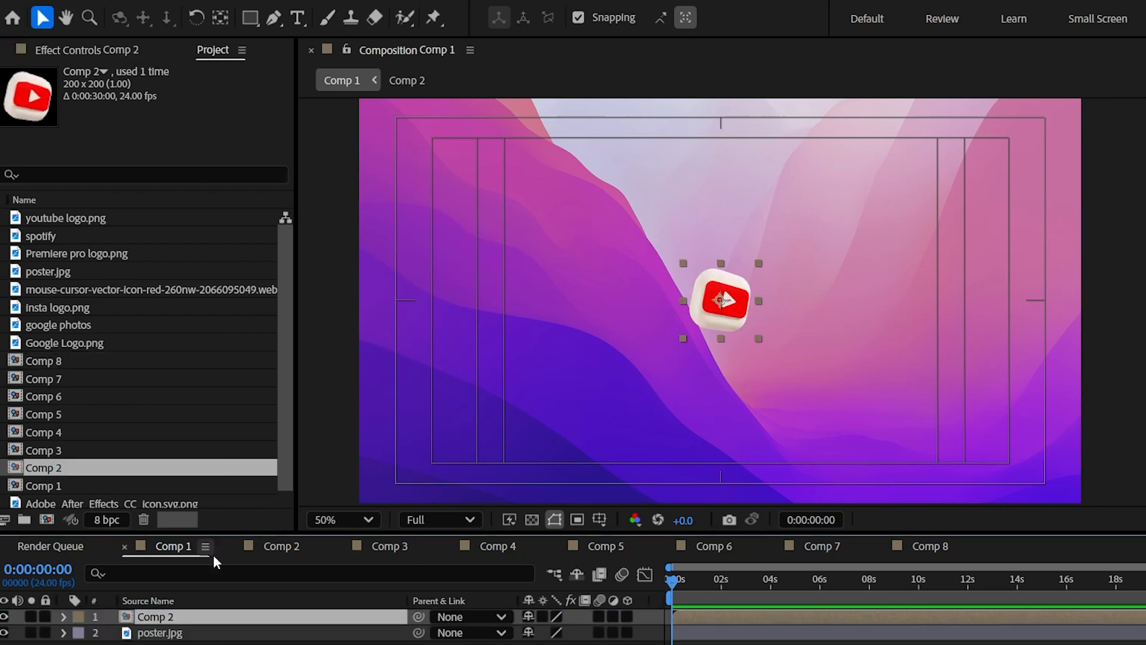
{"action": "left_click_drag", "start_coordinate": [60, 449], "coordinate": [185, 611]}
Add Comp 4 through Comp 8 together as layers on top of Comp 1's layer stack.
{"action": "left_click", "coordinate": [70, 432]}
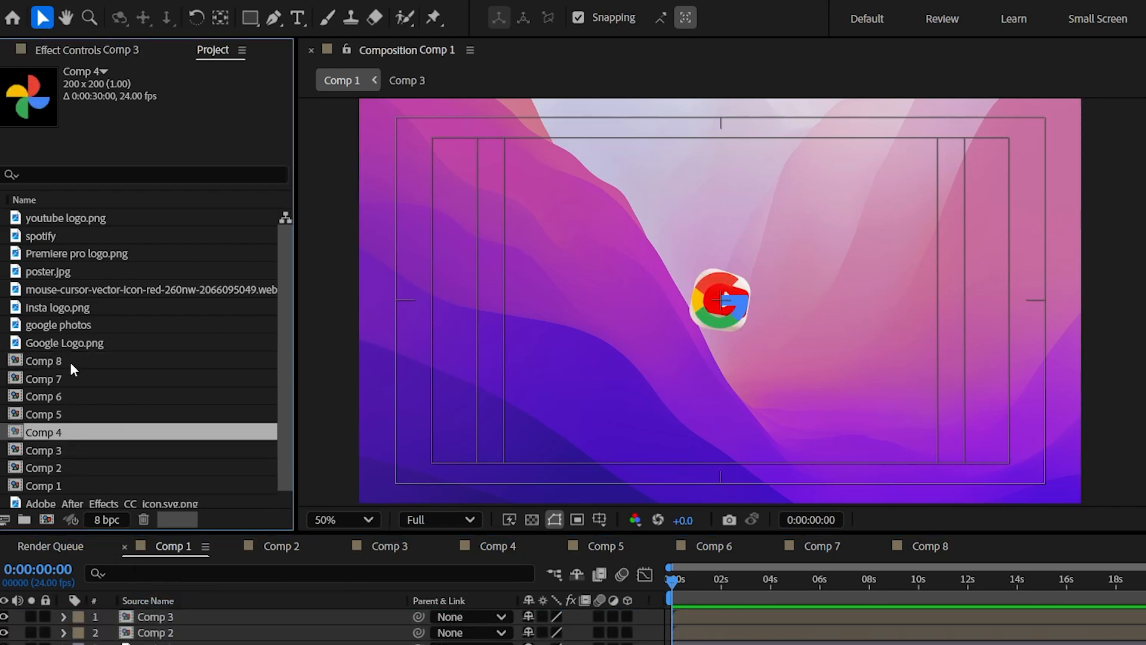
{"action": "left_click", "coordinate": [71, 360]}
{"action": "left_click", "coordinate": [57, 432], "text": "shift"}
{"action": "left_click_drag", "start_coordinate": [57, 432], "coordinate": [157, 603]}
{"action": "scroll", "coordinate": [275, 633], "scroll_direction": "down", "scroll_amount": 1}
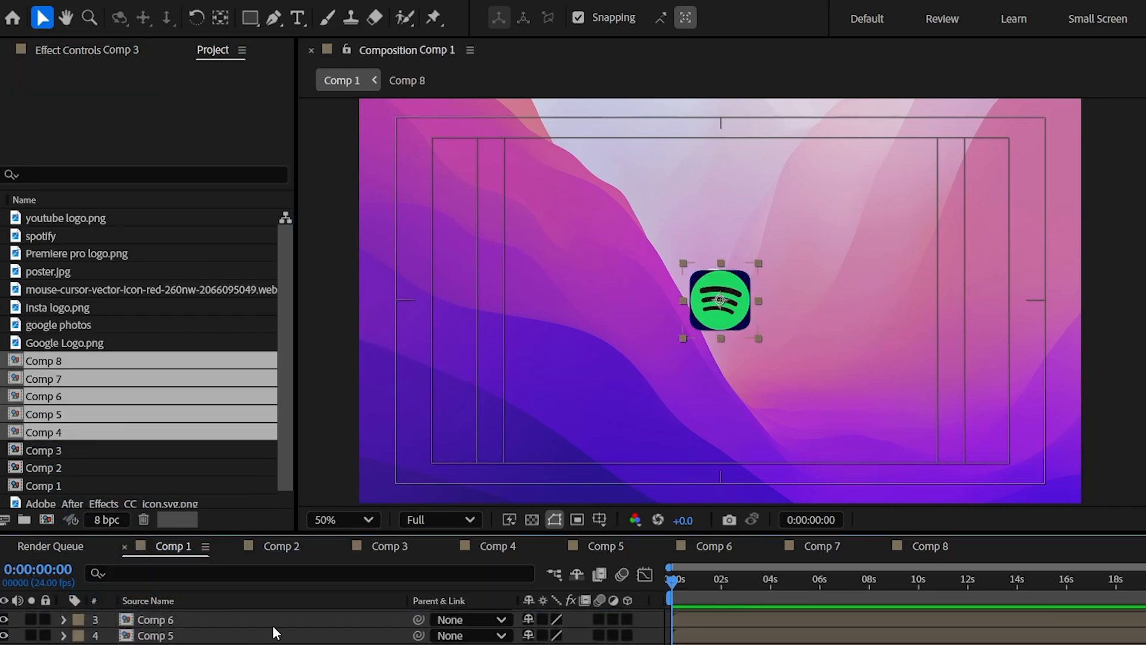
{"action": "scroll", "coordinate": [170, 627], "scroll_direction": "up", "scroll_amount": 1}
Move the seven stacked icons apart into a row near the frame's lower edge, from YouTube on the left to Spotify on the right.
{"action": "left_click", "coordinate": [737, 311]}
{"action": "left_click_drag", "start_coordinate": [737, 310], "coordinate": [917, 438]}
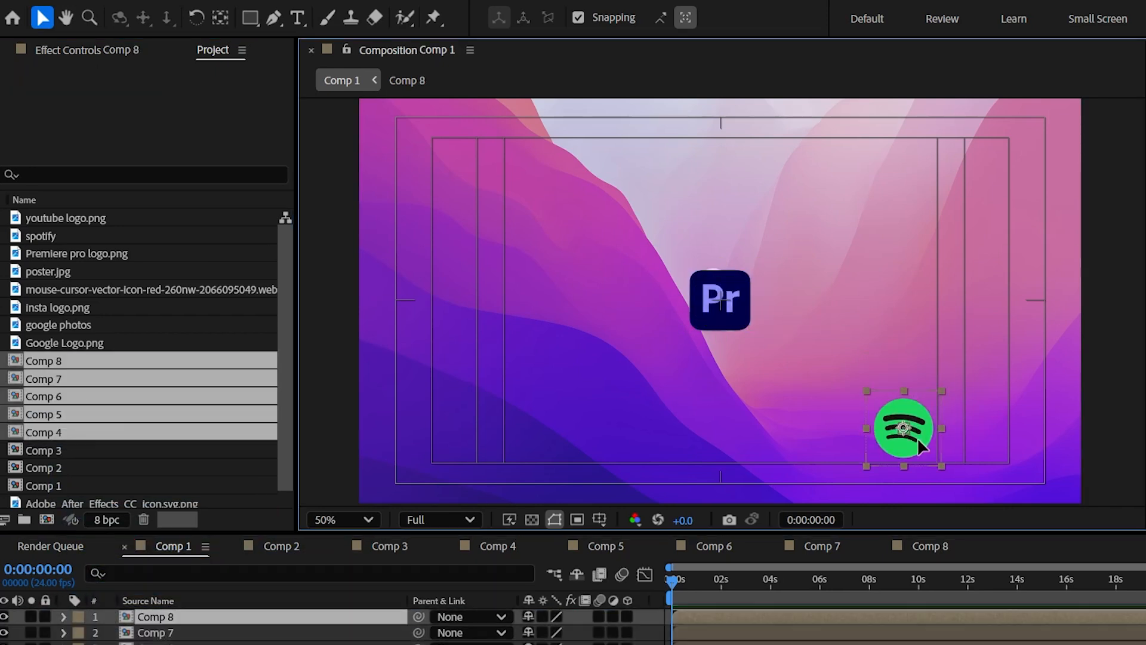
{"action": "left_click", "coordinate": [737, 323]}
{"action": "left_click_drag", "start_coordinate": [737, 317], "coordinate": [617, 437]}
{"action": "left_click_drag", "start_coordinate": [745, 328], "coordinate": [558, 460]}
{"action": "left_click_drag", "start_coordinate": [722, 302], "coordinate": [459, 431]}
{"action": "scroll", "coordinate": [275, 636], "scroll_direction": "down", "scroll_amount": 1}
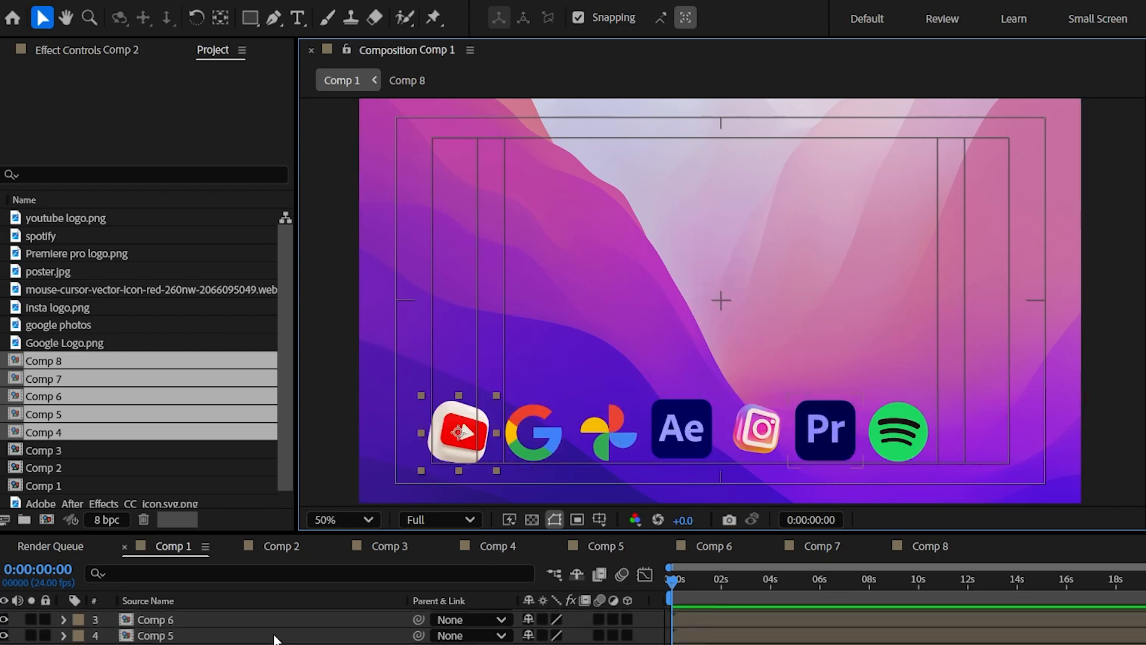
{"action": "scroll", "coordinate": [206, 618], "scroll_direction": "up", "scroll_amount": 1}
Select the seven icon layers and distribute them by horizontal centers and by bottom edges.
{"action": "left_click", "coordinate": [205, 616], "text": "shift"}
{"action": "key", "text": "shift+Right"}
{"action": "key", "text": "shift+Right"}
{"action": "key", "text": "shift+Right"}
{"action": "key", "text": "shift+Right"}
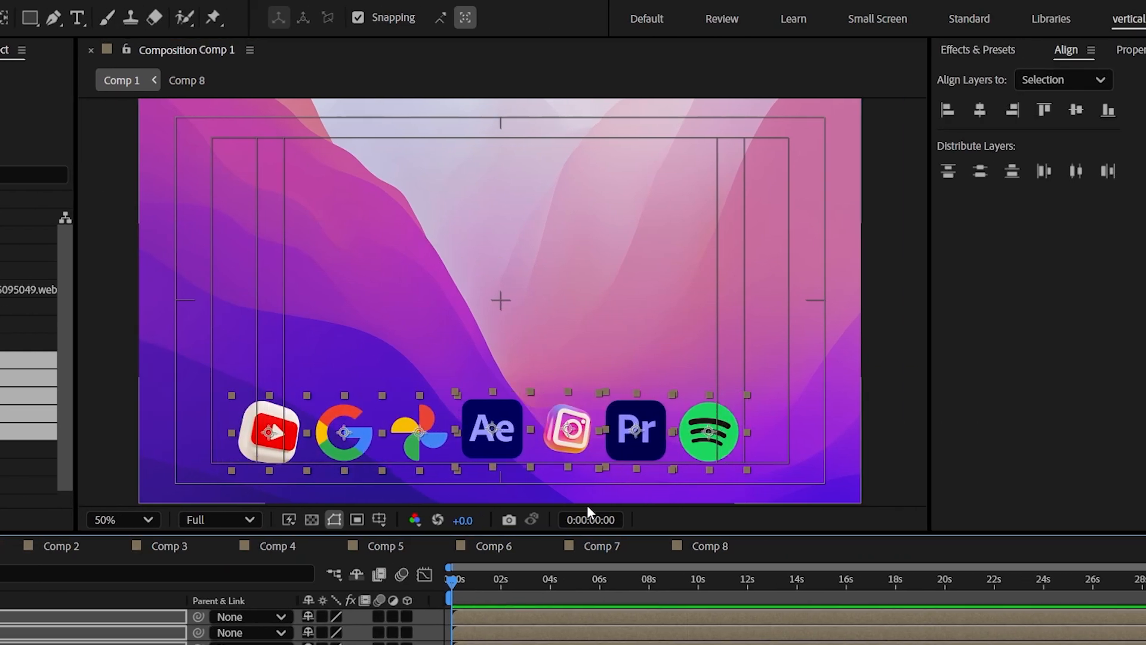
{"action": "left_click", "coordinate": [1077, 171]}
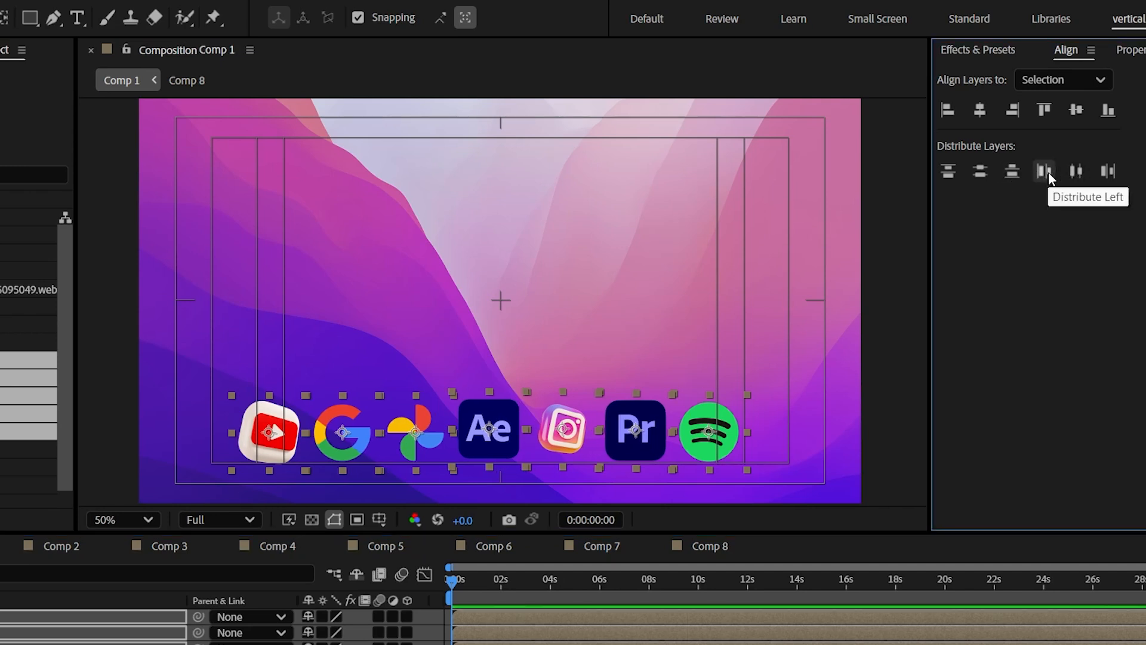
{"action": "left_click", "coordinate": [1012, 174]}
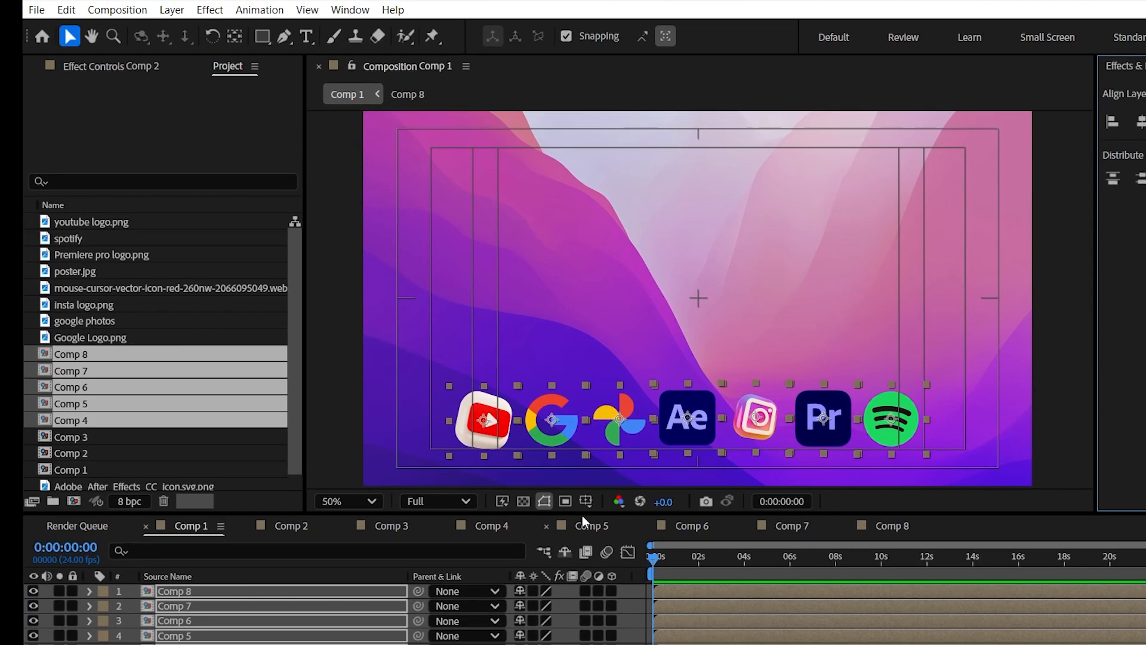
Turn off the Title/Action Safe guides in the Comp 1 view.
{"action": "scroll", "coordinate": [169, 574], "scroll_direction": "down", "scroll_amount": 2}
{"action": "left_click", "coordinate": [170, 608]}
{"action": "left_click", "coordinate": [483, 463]}
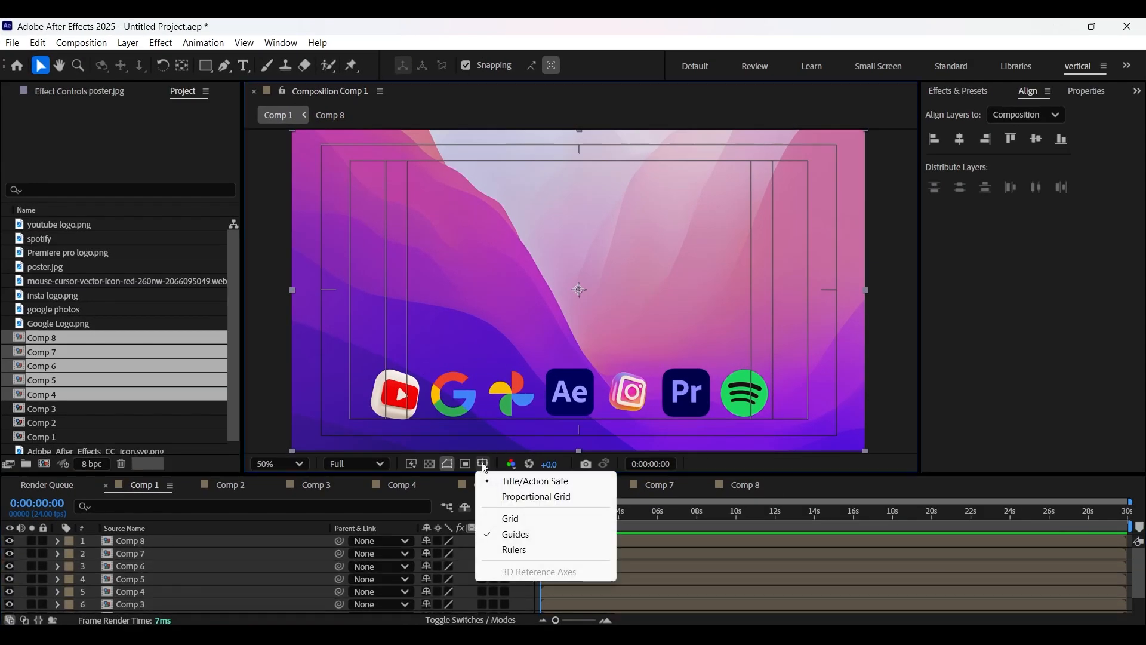
{"action": "left_click", "coordinate": [515, 476]}
Move each icon layer's anchor point to the bottom center of its frame with the Pan Behind tool, starting with Spotify.
{"action": "left_click", "coordinate": [172, 544]}
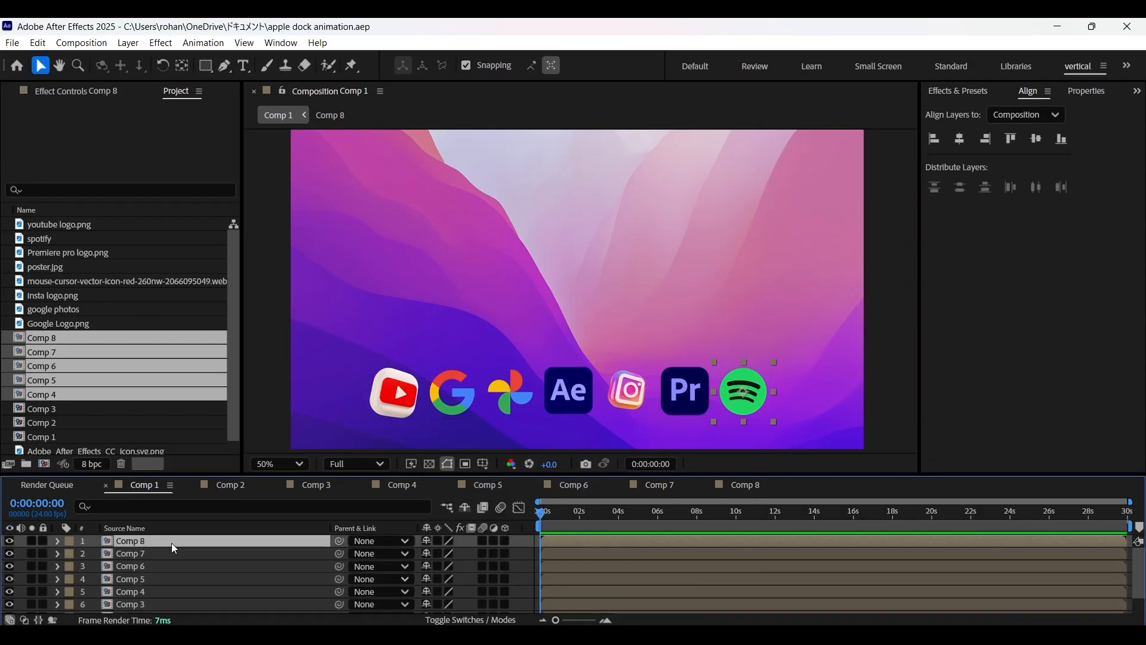
{"action": "left_click", "coordinate": [179, 65]}
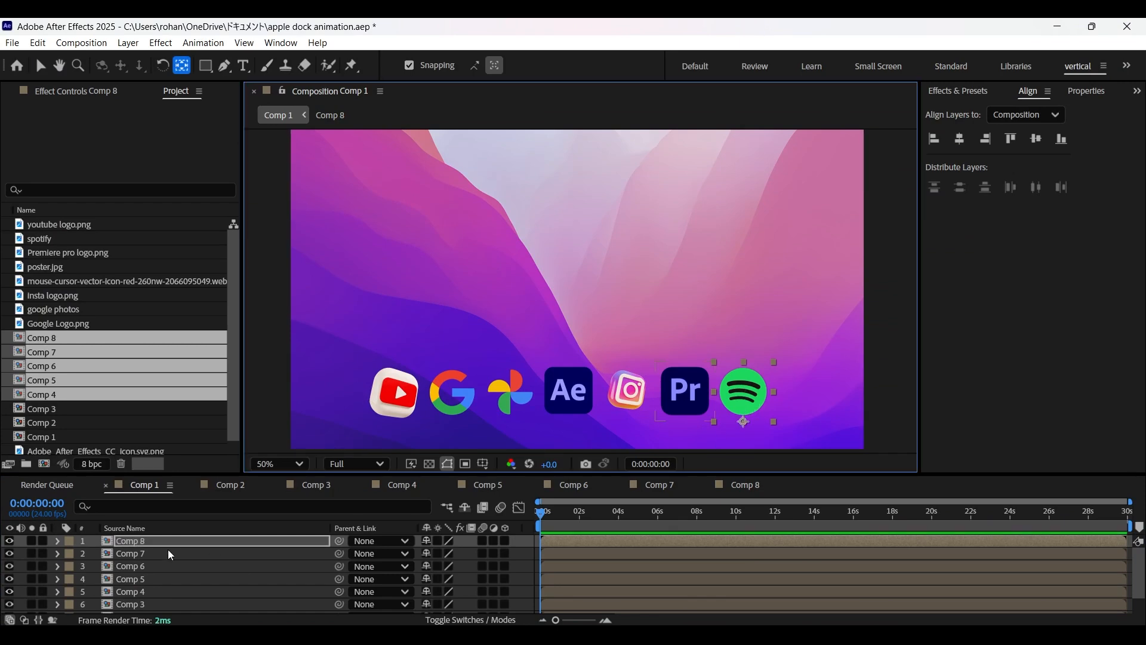
{"action": "left_click", "coordinate": [695, 411]}
{"action": "left_click", "coordinate": [627, 398]}
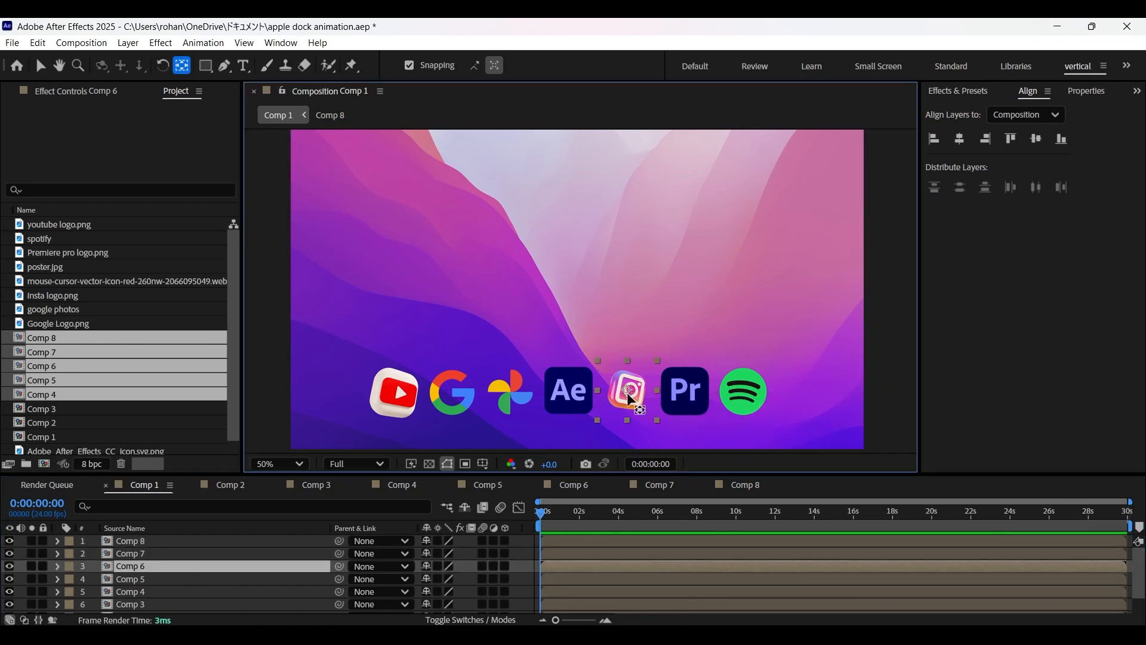
{"action": "left_click", "coordinate": [569, 399]}
{"action": "left_click", "coordinate": [507, 397]}
{"action": "left_click", "coordinate": [452, 394]}
{"action": "left_click", "coordinate": [394, 395]}
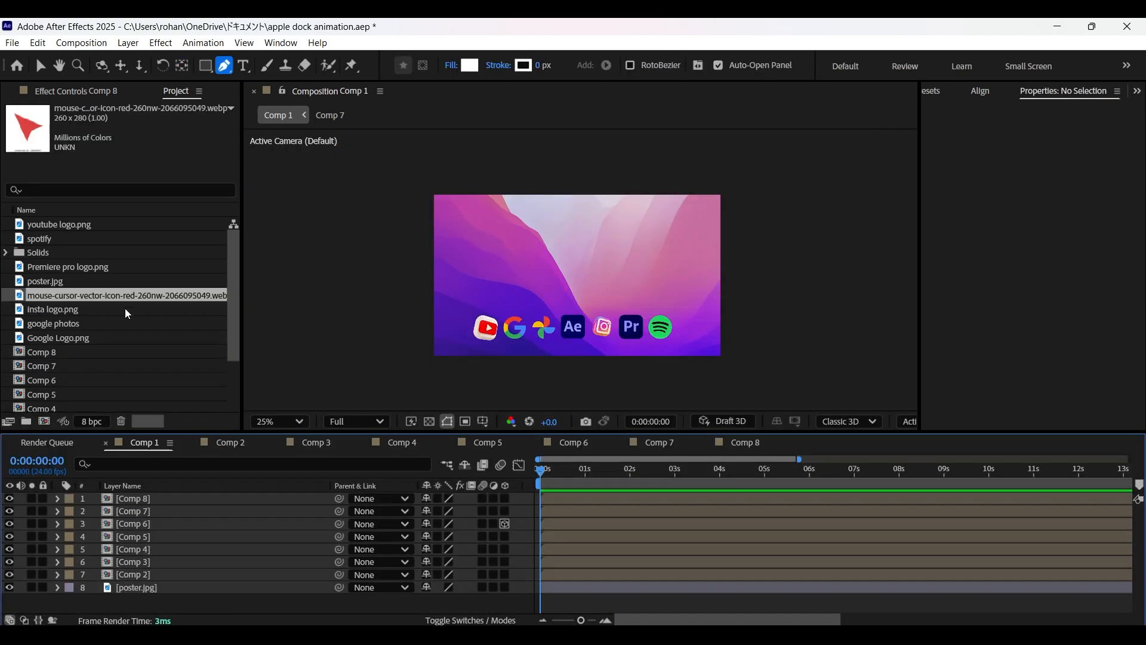
Add the red mouse cursor image to Comp 1 as the topmost layer.
{"action": "left_click_drag", "start_coordinate": [119, 301], "coordinate": [174, 499]}
{"action": "key", "text": "/"}
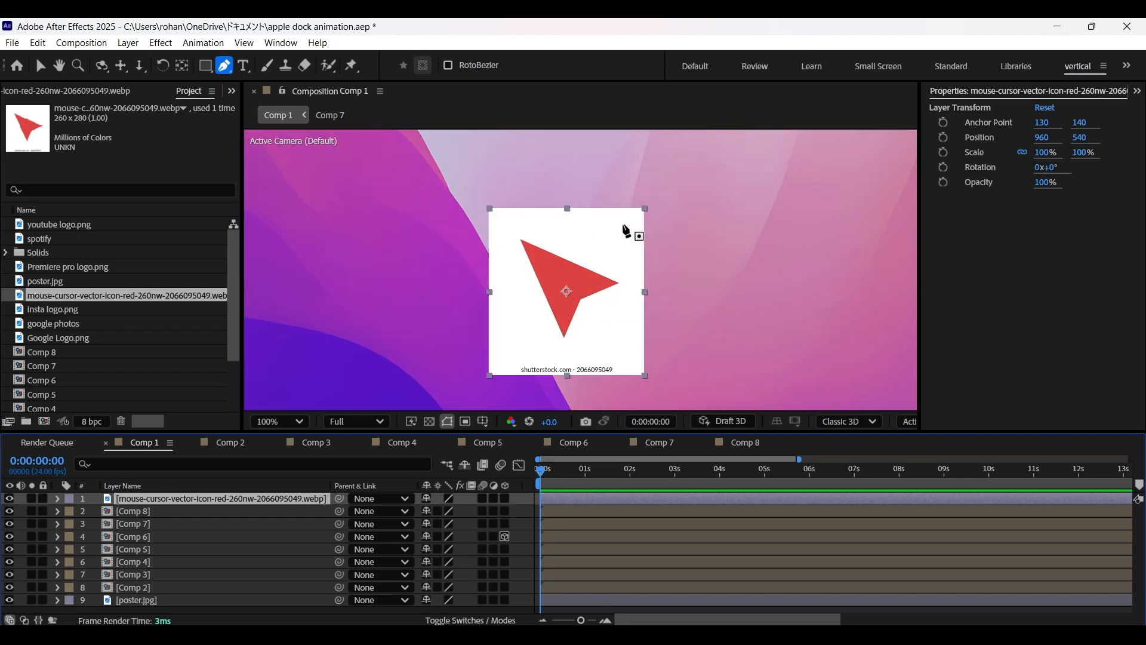
Deselect all layers and set the Pen tool's shape fill to None.
{"action": "scroll", "coordinate": [626, 231], "scroll_direction": "up", "scroll_amount": 1}
{"action": "left_click_drag", "start_coordinate": [560, 236], "coordinate": [553, 206]}
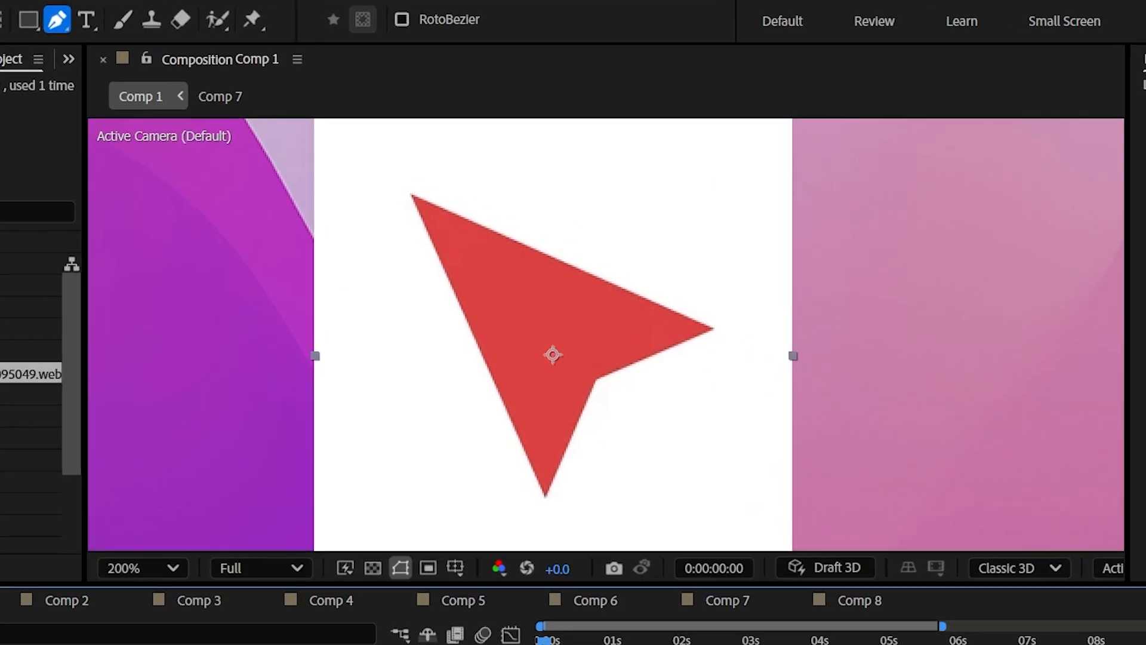
{"action": "key", "text": "ctrl+shift+a"}
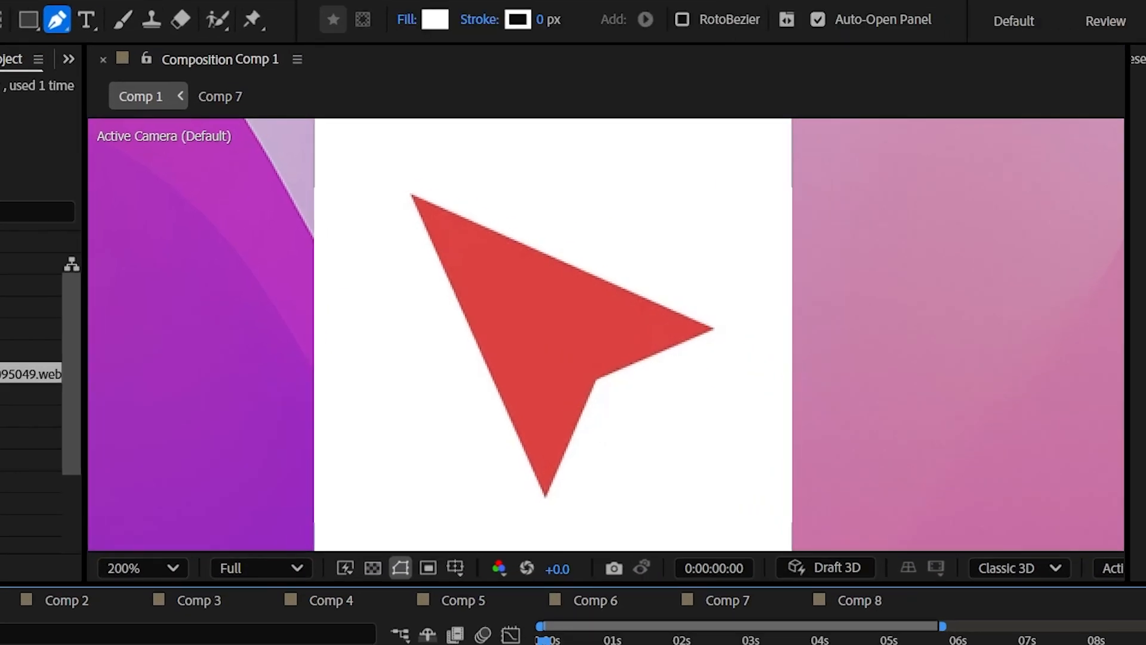
{"action": "left_click", "coordinate": [448, 21]}
{"action": "left_click", "coordinate": [473, 366]}
{"action": "left_click", "coordinate": [618, 491]}
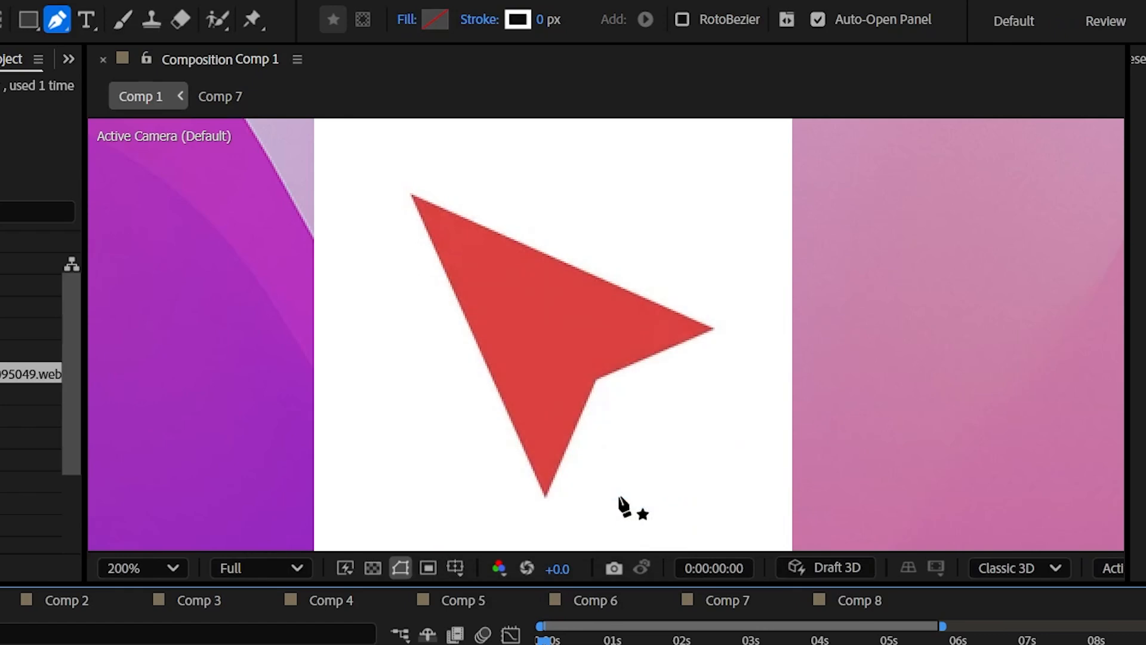
Trace the red arrow in the cursor image with the Pen tool as a closed, straight-sided shape.
{"action": "scroll", "coordinate": [429, 224], "scroll_direction": "up", "scroll_amount": 2}
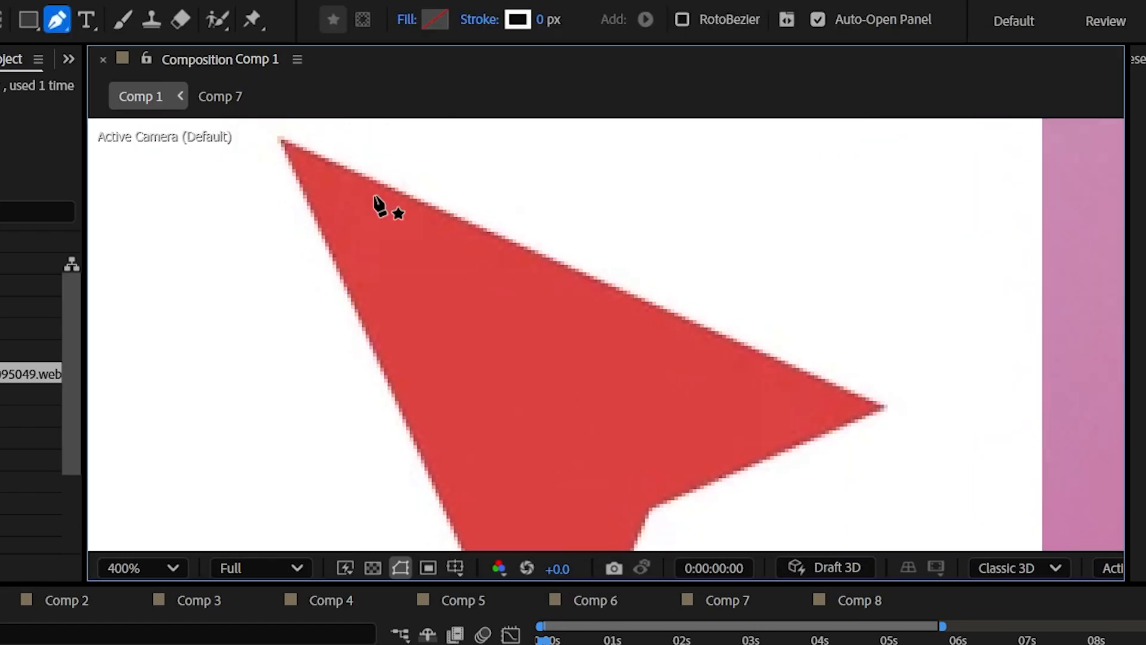
{"action": "left_click", "coordinate": [281, 141]}
{"action": "left_click_drag", "start_coordinate": [507, 387], "coordinate": [420, 138]}
{"action": "left_click", "coordinate": [458, 490]}
{"action": "left_click_drag", "start_coordinate": [562, 260], "coordinate": [528, 274]}
{"action": "left_click", "coordinate": [528, 273]}
{"action": "left_click_drag", "start_coordinate": [750, 178], "coordinate": [895, 424]}
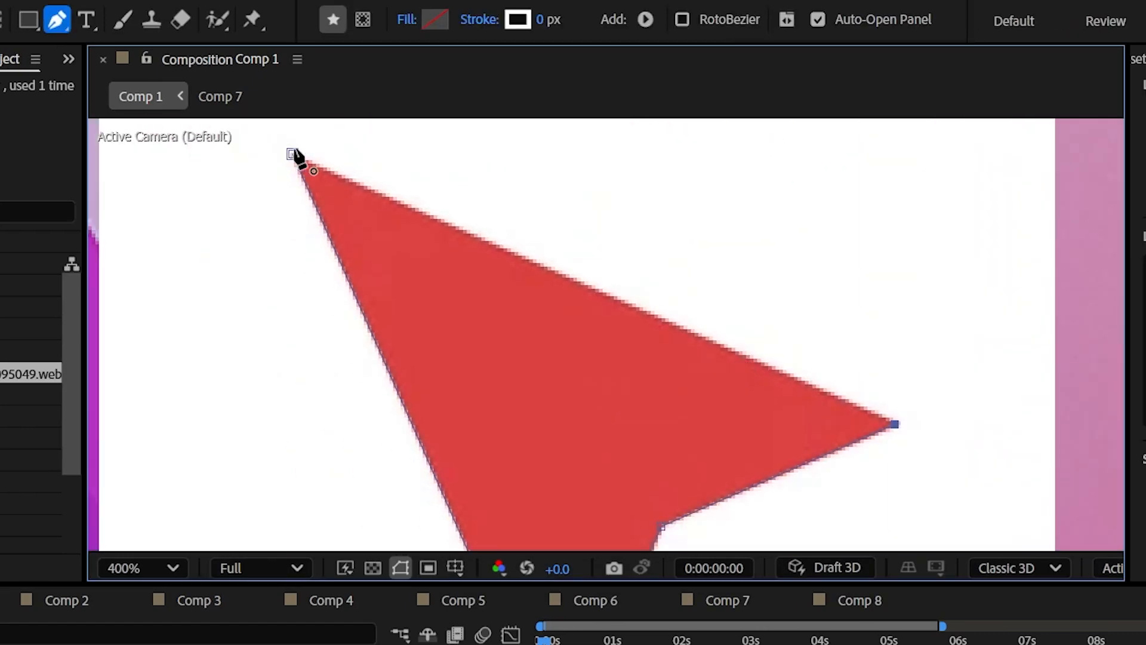
Fill the traced arrow with a solid color and delete the red cursor image layer from Comp 1.
{"action": "left_click", "coordinate": [406, 19]}
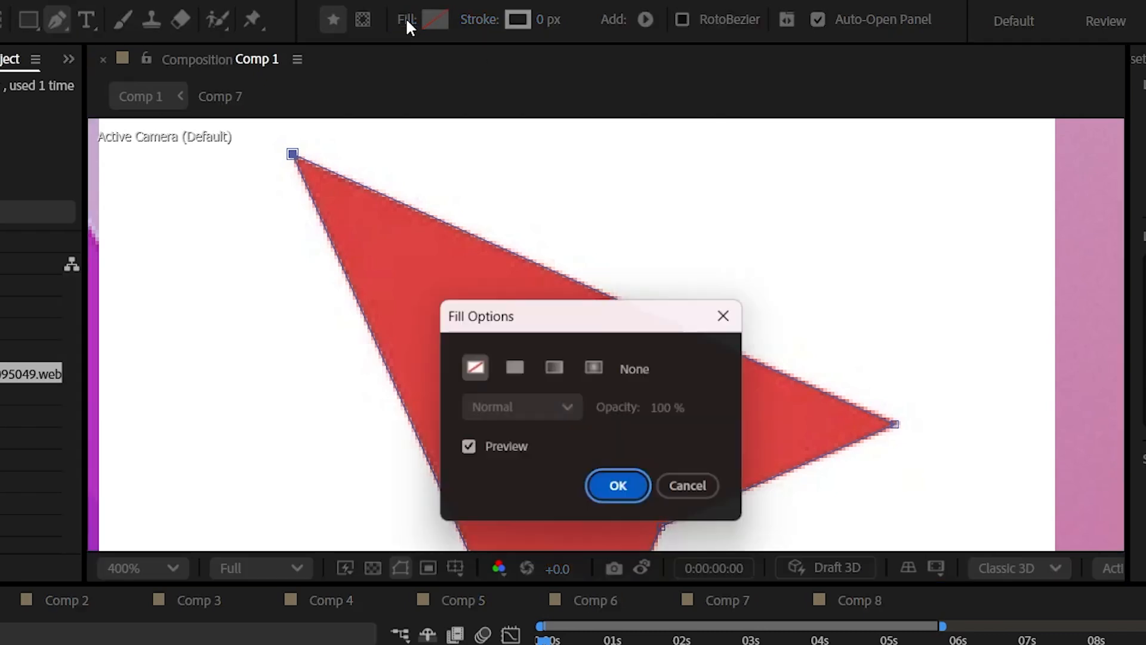
{"action": "left_click", "coordinate": [512, 367]}
{"action": "left_click", "coordinate": [623, 498]}
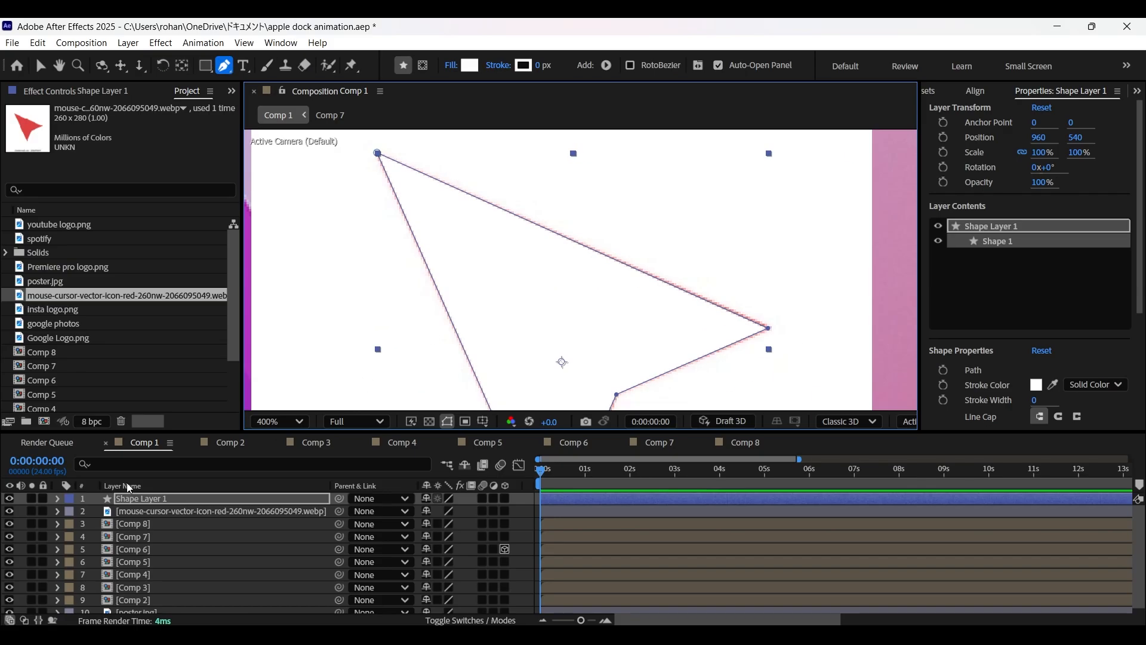
{"action": "left_click", "coordinate": [146, 509]}
{"action": "key", "text": "Delete"}
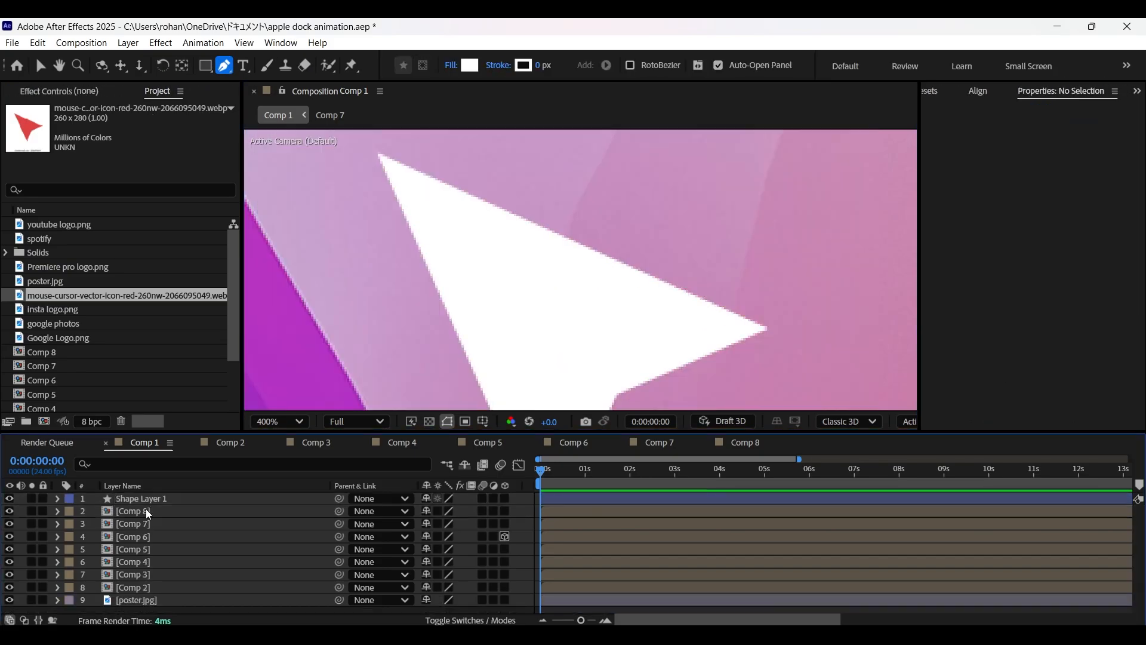
{"action": "scroll", "coordinate": [384, 341], "scroll_direction": "down", "scroll_amount": 4}
Rename the arrow's shape layer as Cursor.
{"action": "left_click", "coordinate": [134, 499]}
{"action": "right_click", "coordinate": [134, 499]}
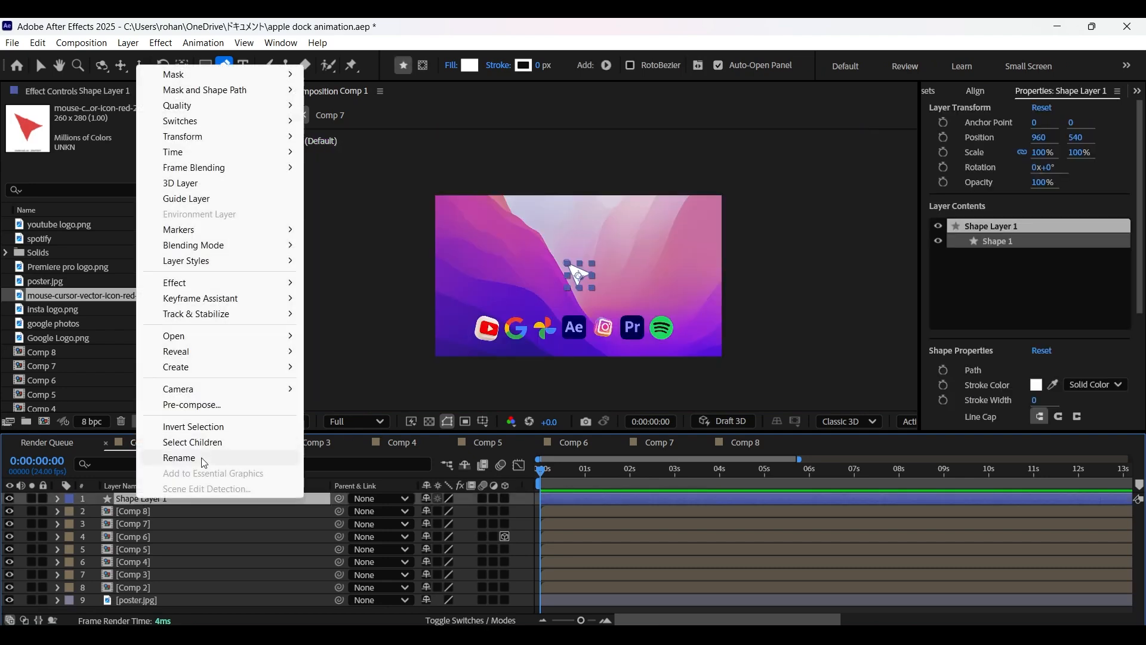
{"action": "left_click", "coordinate": [202, 460]}
{"action": "type", "text": "Cursor"}
{"action": "key", "text": "Return"}
{"action": "left_click", "coordinate": [135, 488]}
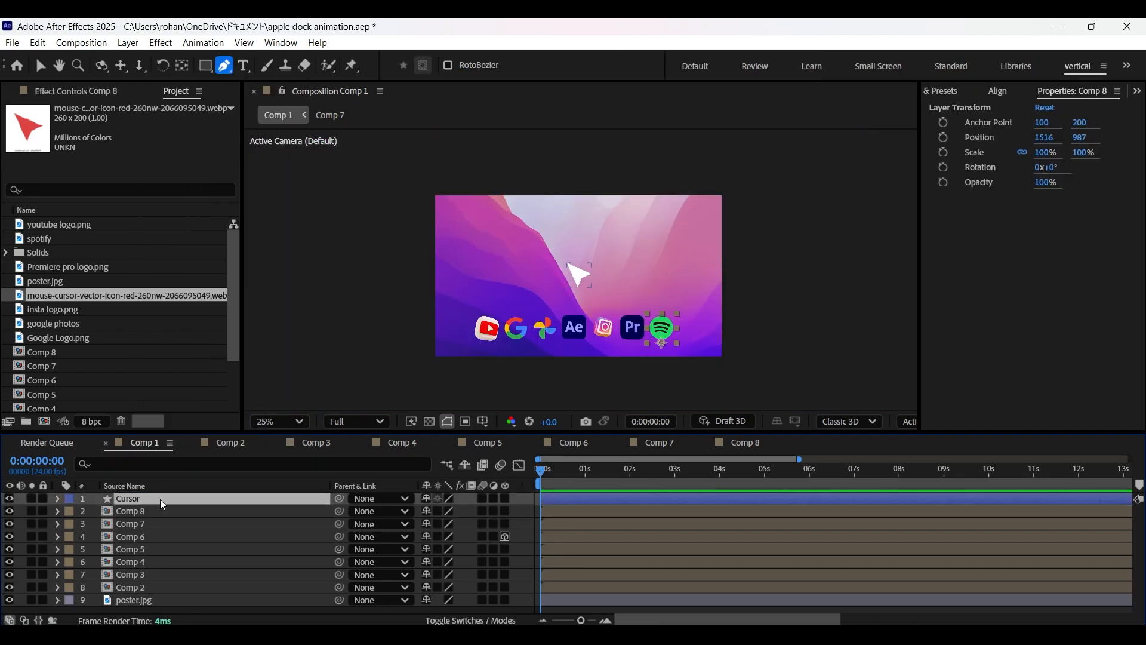
Add a new null object to Comp 1 and rename it CursorControl.
{"action": "left_click", "coordinate": [128, 43]}
{"action": "mouse_move", "coordinate": [358, 63]}
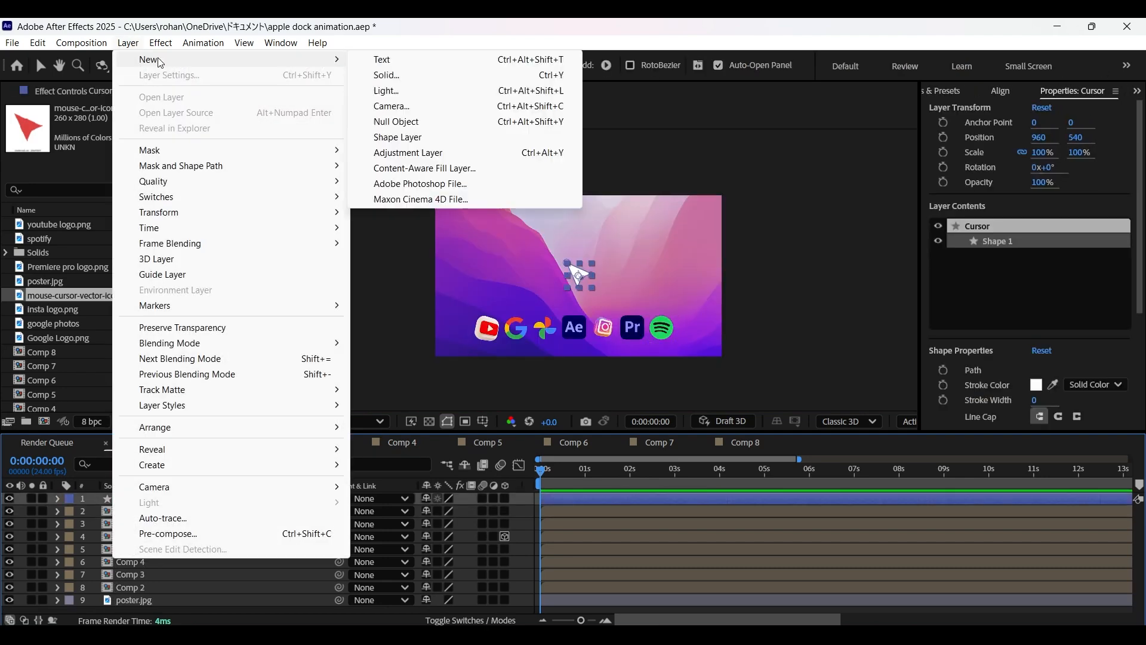
{"action": "left_click", "coordinate": [440, 121]}
{"action": "right_click", "coordinate": [132, 501]}
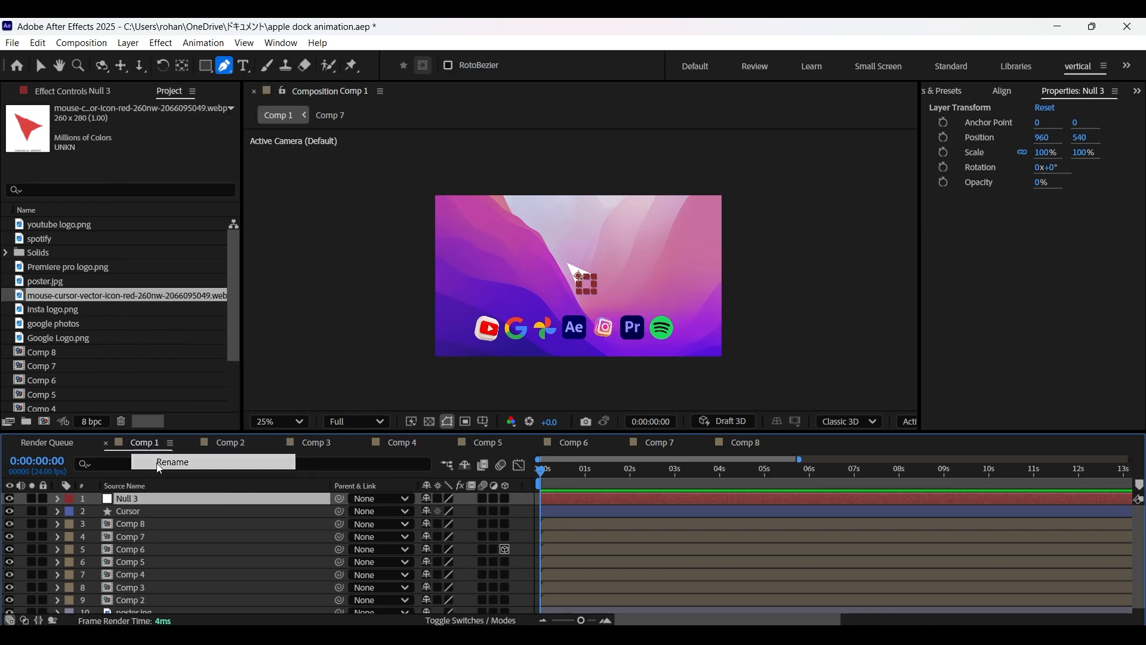
{"action": "left_click", "coordinate": [161, 463]}
{"action": "type", "text": "CursorControl"}
{"action": "left_click", "coordinate": [206, 528]}
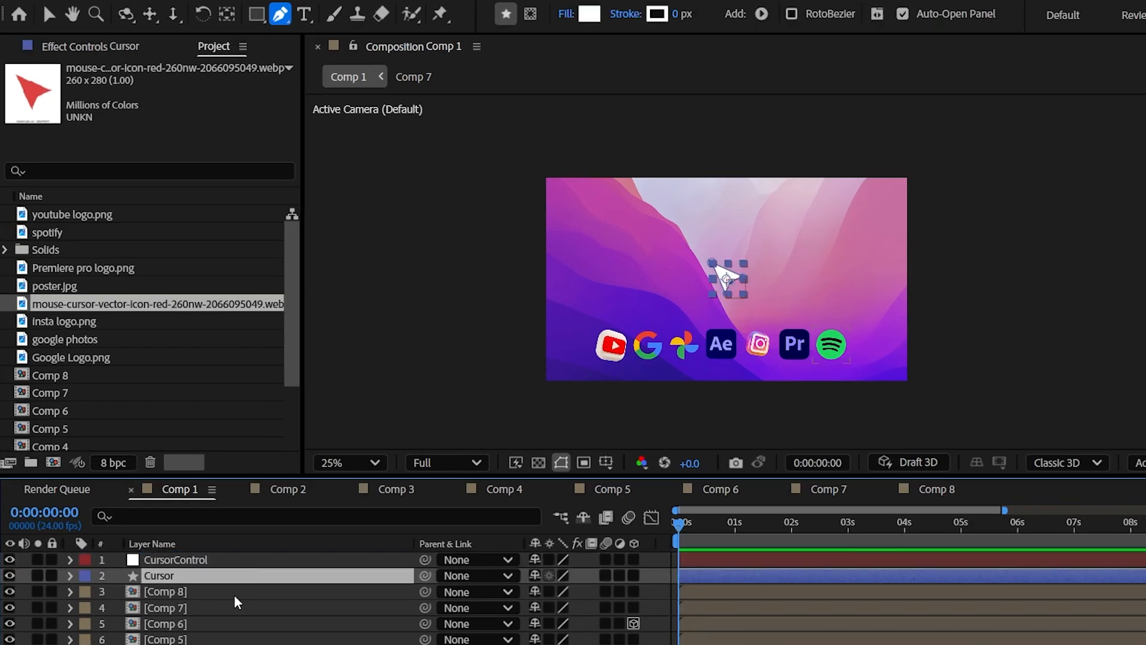
Paste an expression onto Comp 8's Scale that measures its distance to CursorControl and returns [scaleValue, scaleValue].
{"action": "left_click", "coordinate": [232, 591]}
{"action": "key", "text": "s"}
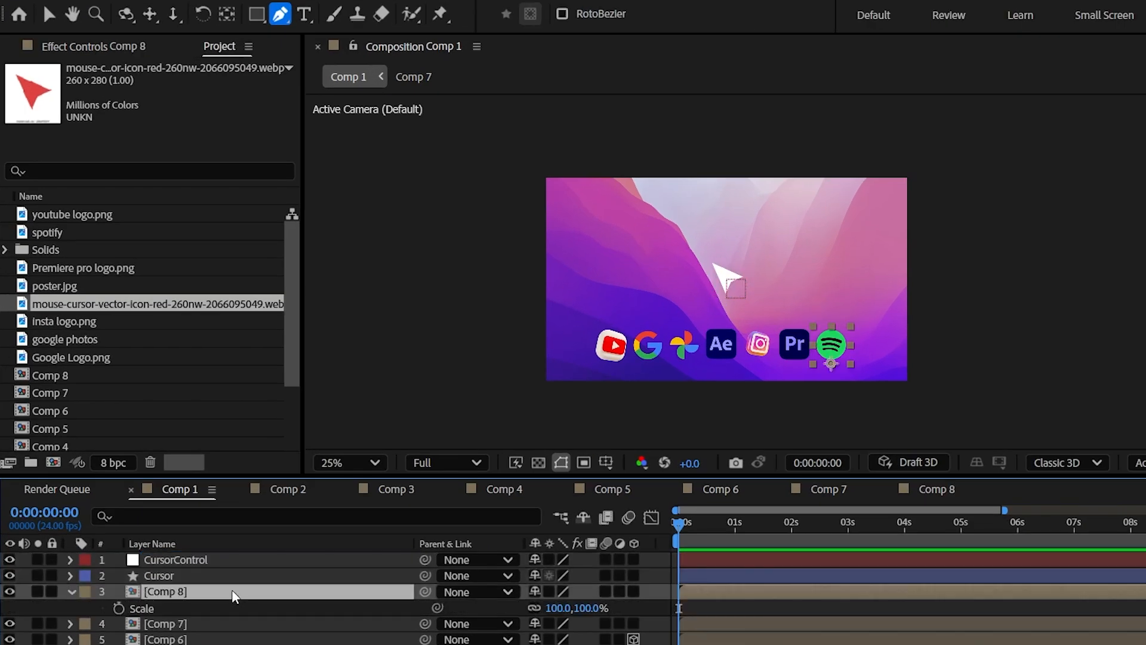
{"action": "left_click", "coordinate": [113, 606], "text": "alt"}
{"action": "key", "text": "ctrl+v"}
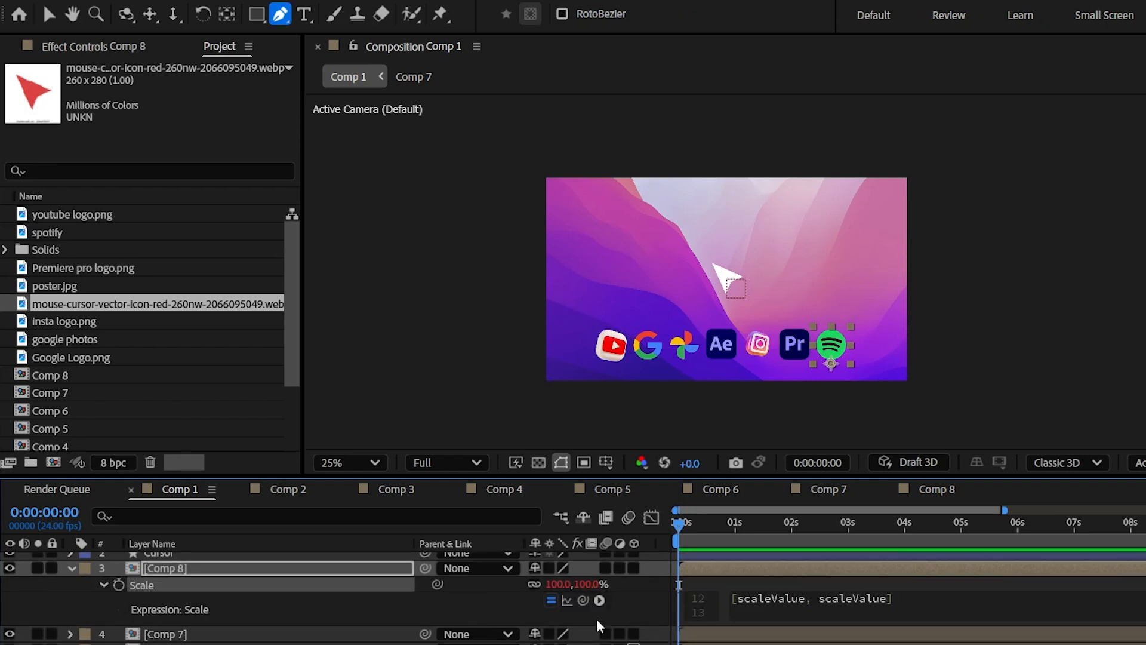
{"action": "left_click", "coordinate": [621, 597]}
{"action": "left_click", "coordinate": [832, 601]}
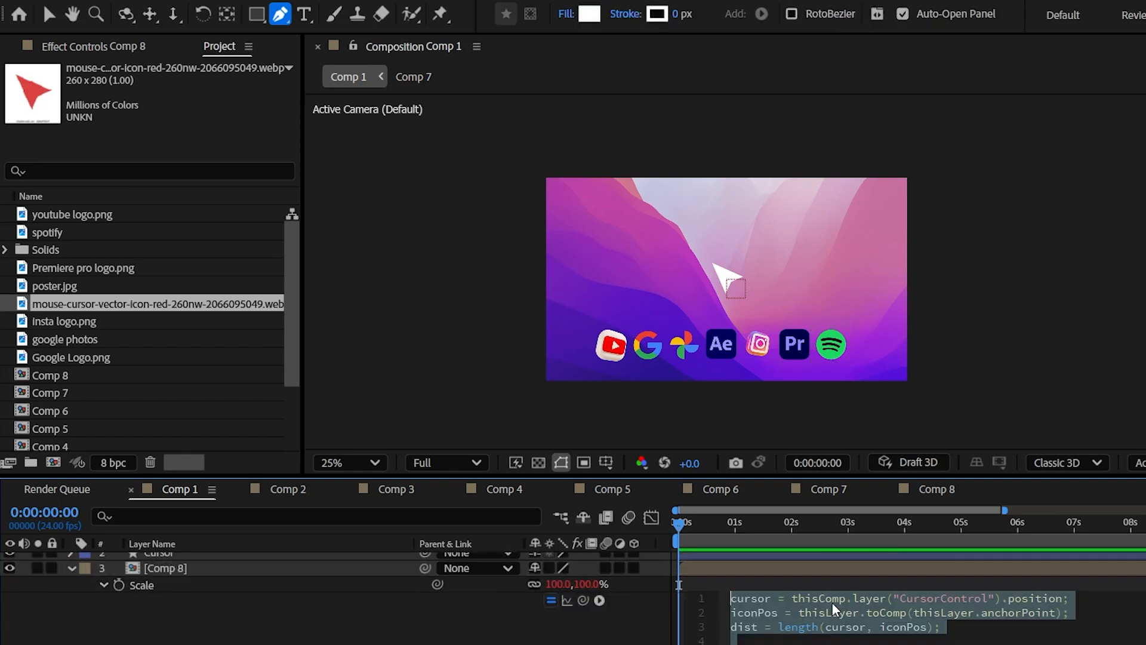
{"action": "left_click", "coordinate": [654, 615]}
Parent the Cursor layer to CursorControl and move the null to 1422, 971 near the Premiere Pro icon.
{"action": "scroll", "coordinate": [328, 573], "scroll_direction": "up", "scroll_amount": 1}
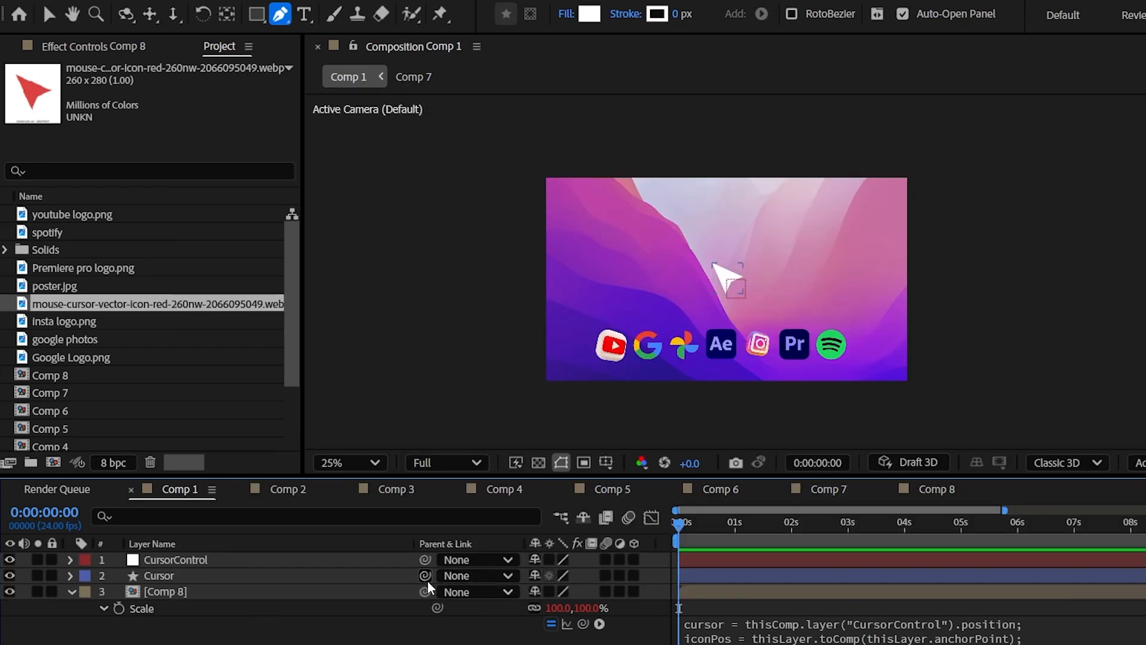
{"action": "left_click_drag", "start_coordinate": [381, 571], "coordinate": [205, 560]}
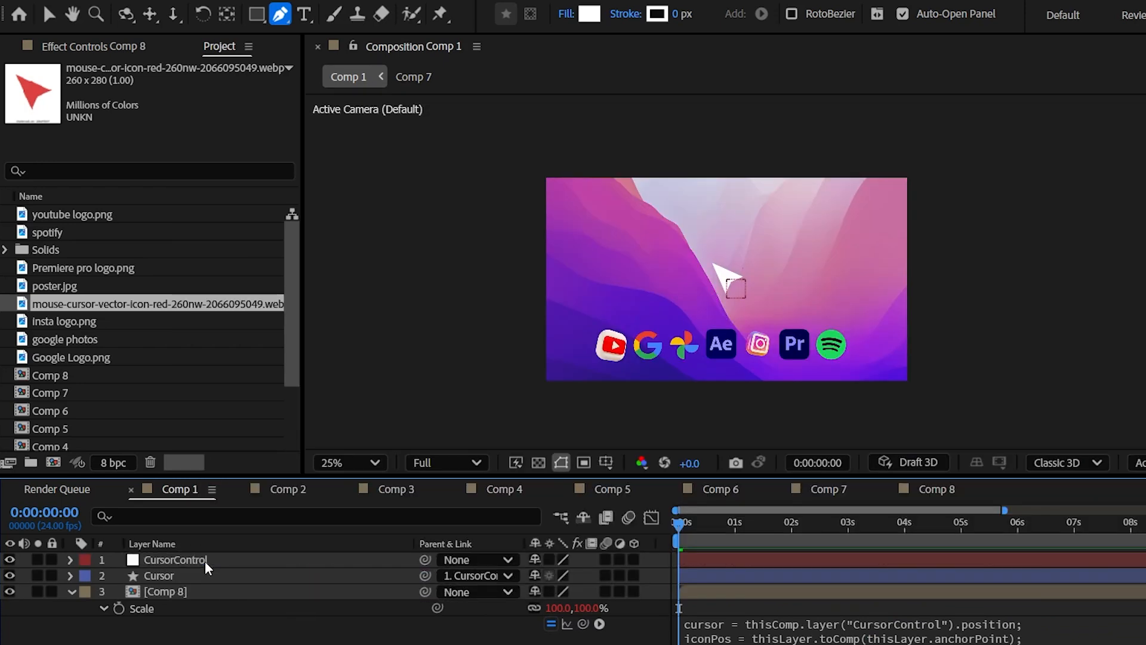
{"action": "left_click", "coordinate": [203, 560]}
{"action": "key", "text": "p"}
{"action": "left_click_drag", "start_coordinate": [541, 578], "coordinate": [797, 578]}
{"action": "left_click_drag", "start_coordinate": [571, 579], "coordinate": [369, 590]}
{"action": "key", "text": "period"}
{"action": "key", "text": "period"}
{"action": "left_click", "coordinate": [884, 640]}
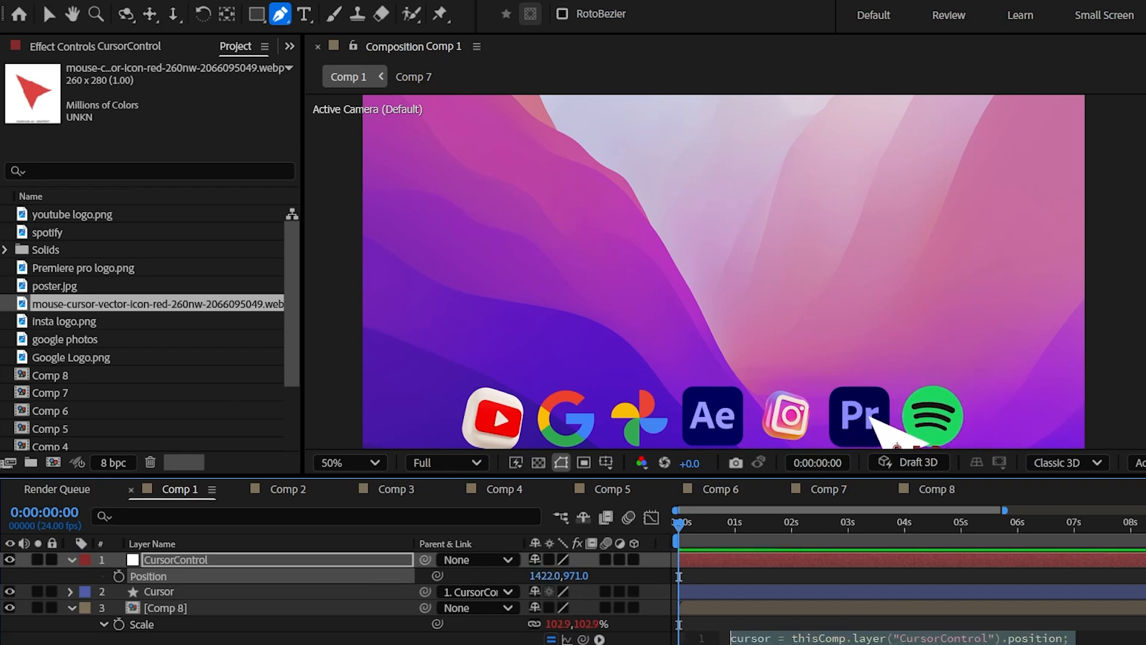
Paste the cursor-distance offset expression onto Comp 8's Position and move CursorControl to 1770, 960, past the Spotify icon.
{"action": "left_click", "coordinate": [194, 608]}
{"action": "key", "text": "p"}
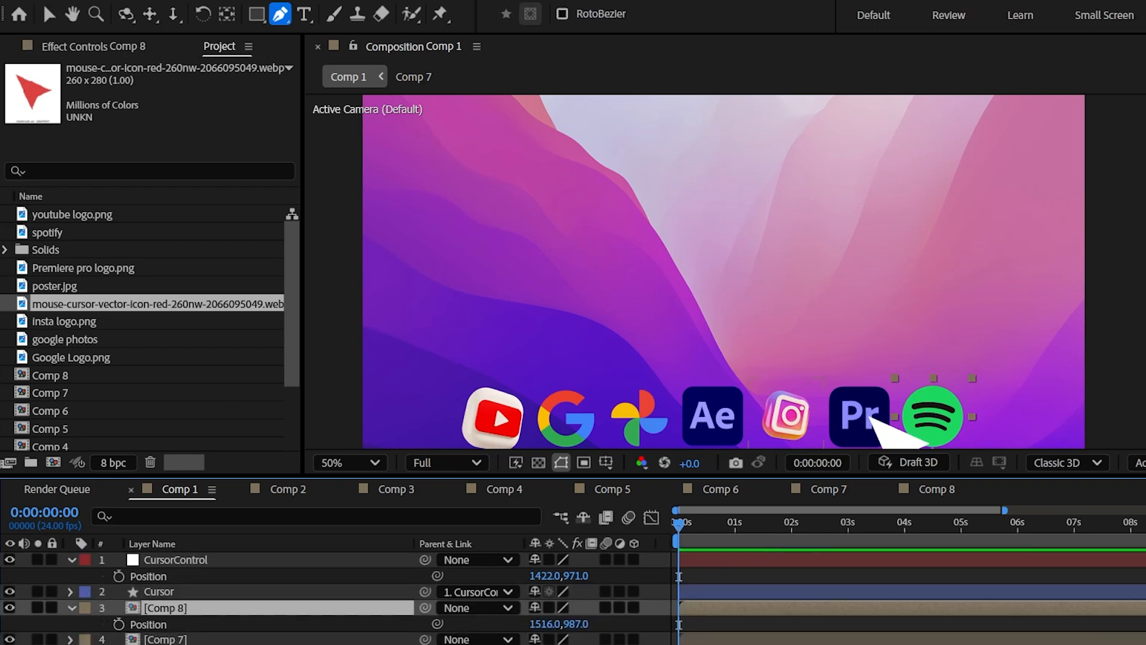
{"action": "left_click", "coordinate": [119, 624], "text": "alt"}
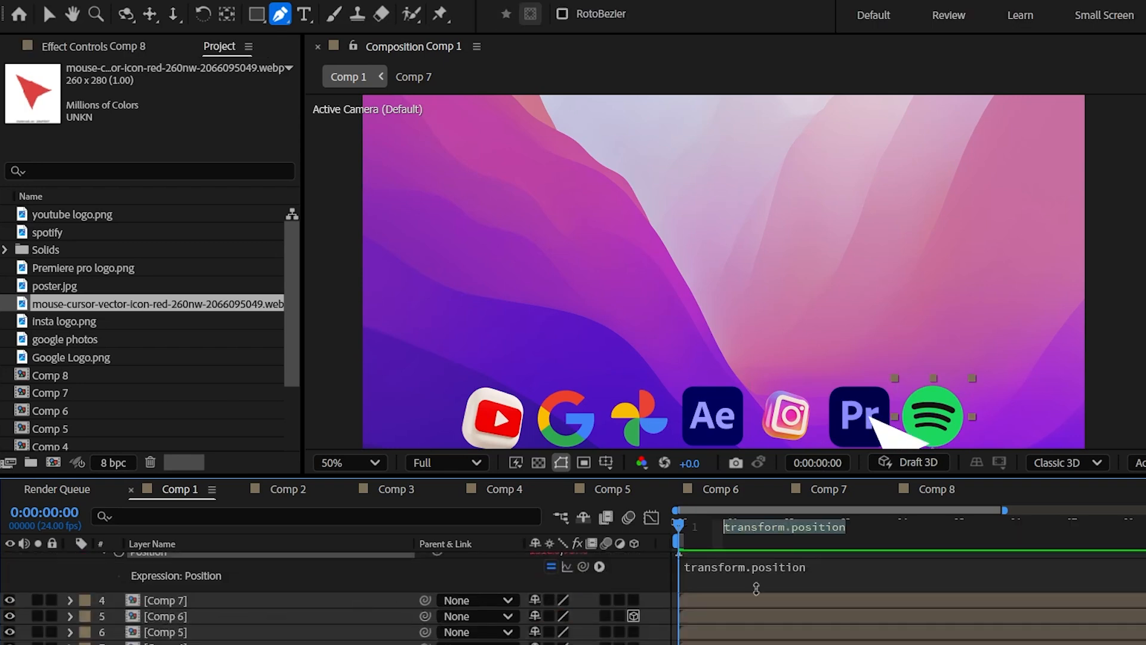
{"action": "type", "text": "cursor = thisComp.layer(\"CursorControl\").position; iconPos = thisLayer.toComp(thisLayer.anchorPoint); dist = length(cursor, iconPos);  maxOffset = -50; falloff = Math.exp(-0.03 * dist); yOffset = maxOffset * falloff;  value + [0, yOffset]"}
{"action": "left_click", "coordinate": [644, 553]}
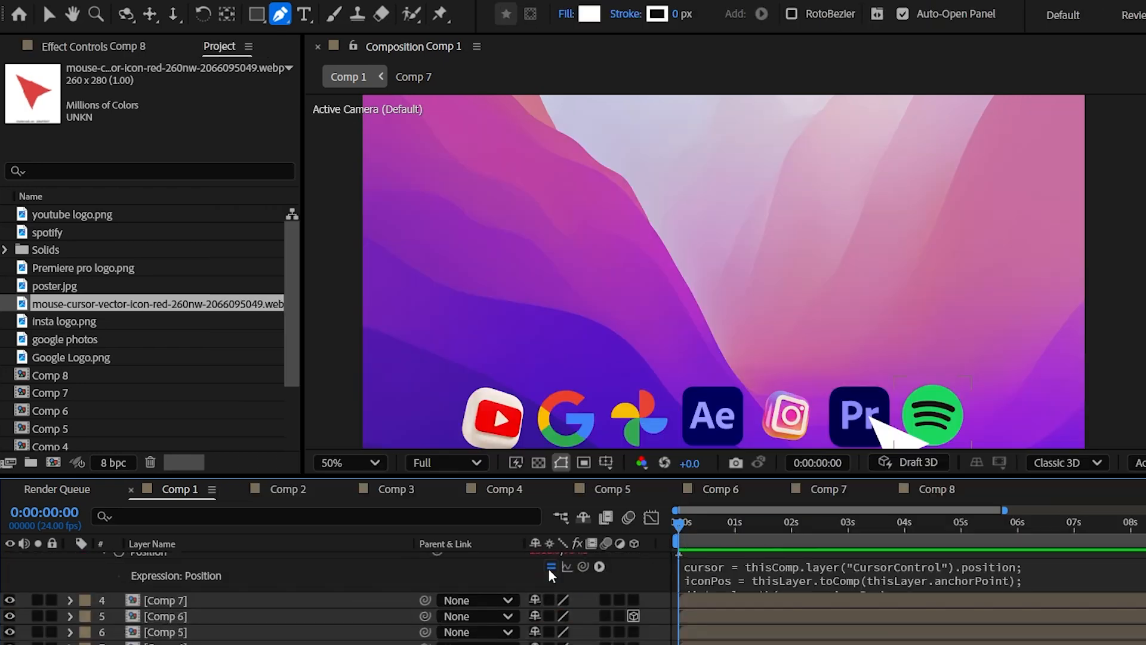
{"action": "scroll", "coordinate": [548, 567], "scroll_direction": "up", "scroll_amount": 3}
{"action": "left_click_drag", "start_coordinate": [546, 576], "coordinate": [585, 585]}
Copy Comp 8's Scale expression and apply it to the Scale of Comp 7.
{"action": "left_click", "coordinate": [158, 608]}
{"action": "key", "text": "s"}
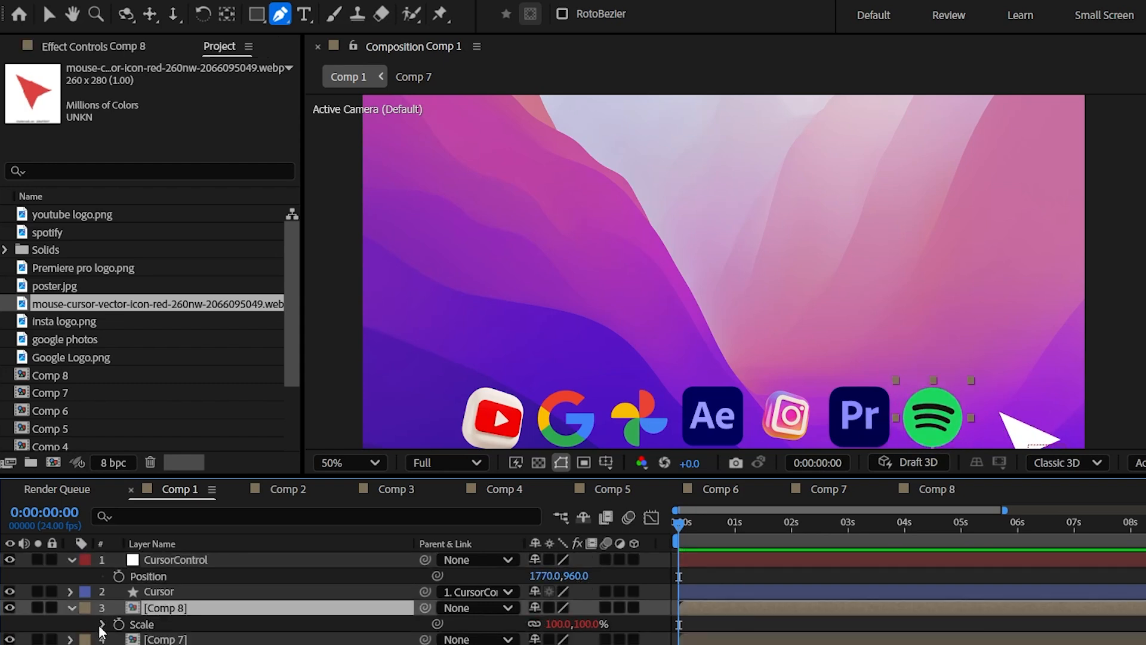
{"action": "left_click", "coordinate": [102, 624]}
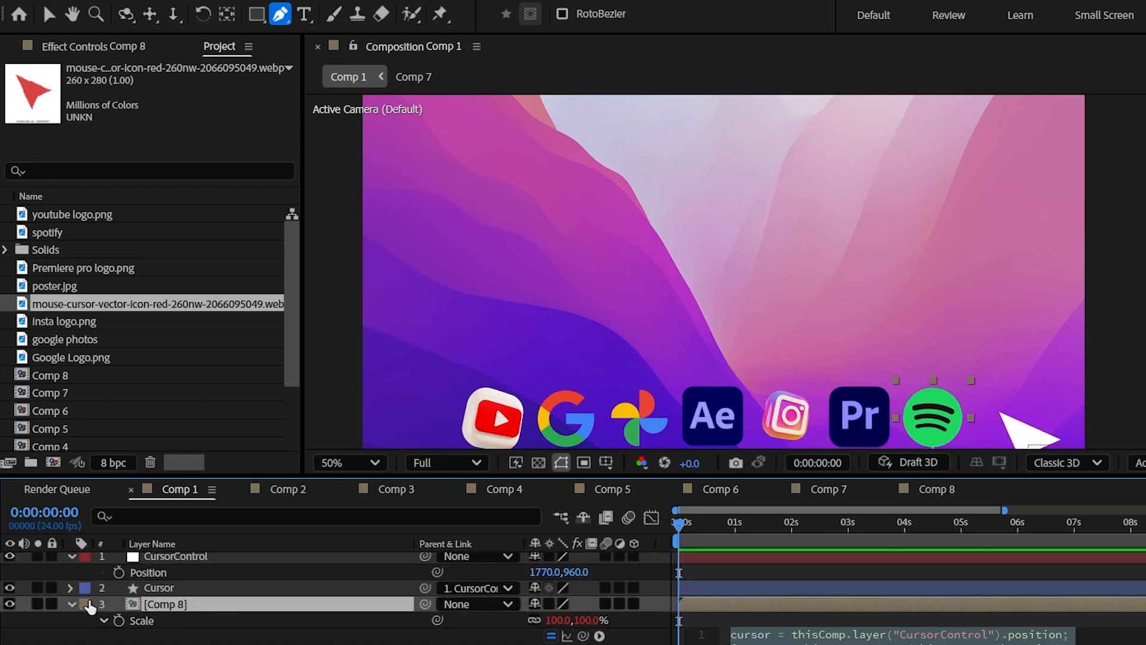
{"action": "left_click", "coordinate": [70, 605]}
{"action": "left_click", "coordinate": [178, 621]}
{"action": "key", "text": "s"}
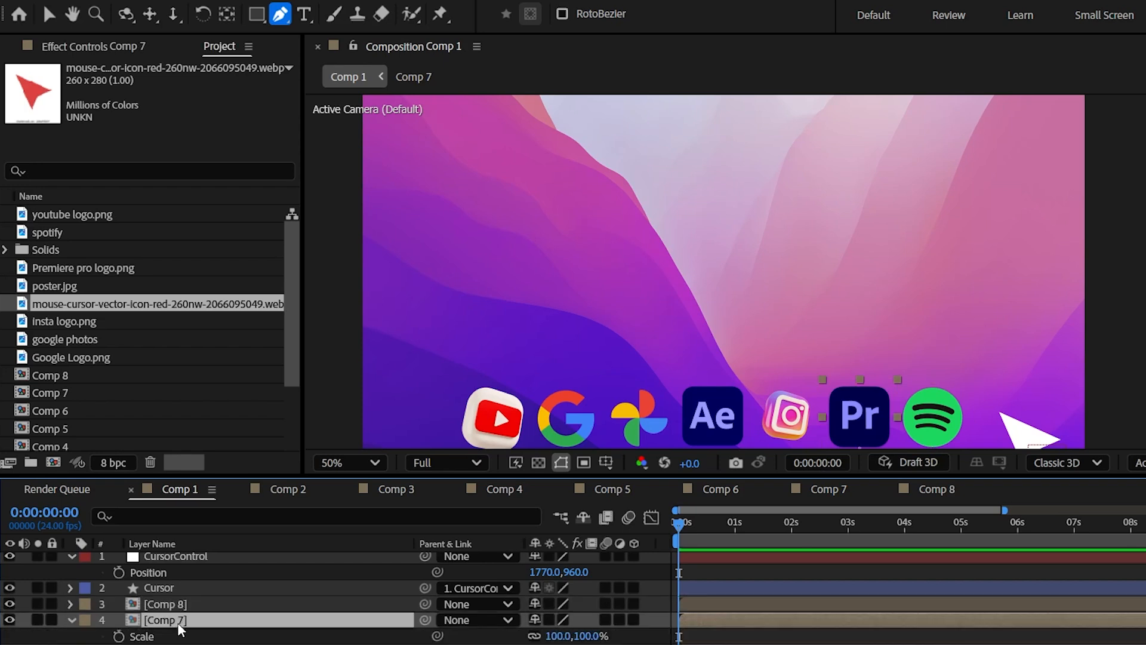
{"action": "left_click", "coordinate": [119, 637], "text": "alt"}
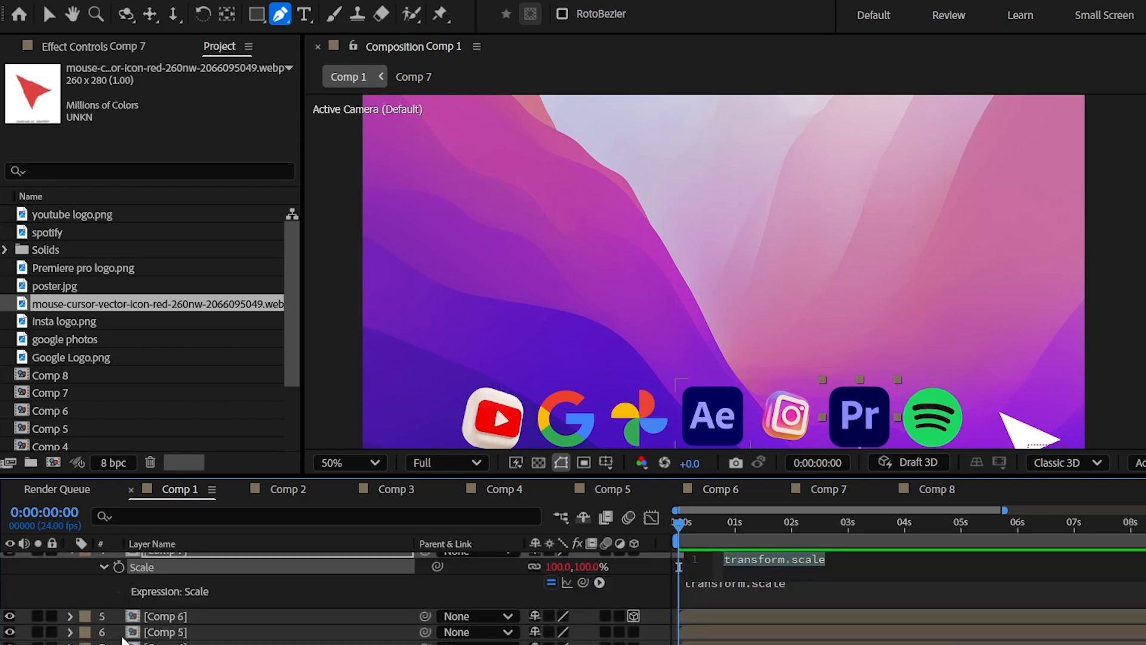
{"action": "key", "text": "ctrl+v"}
{"action": "left_click", "coordinate": [632, 584]}
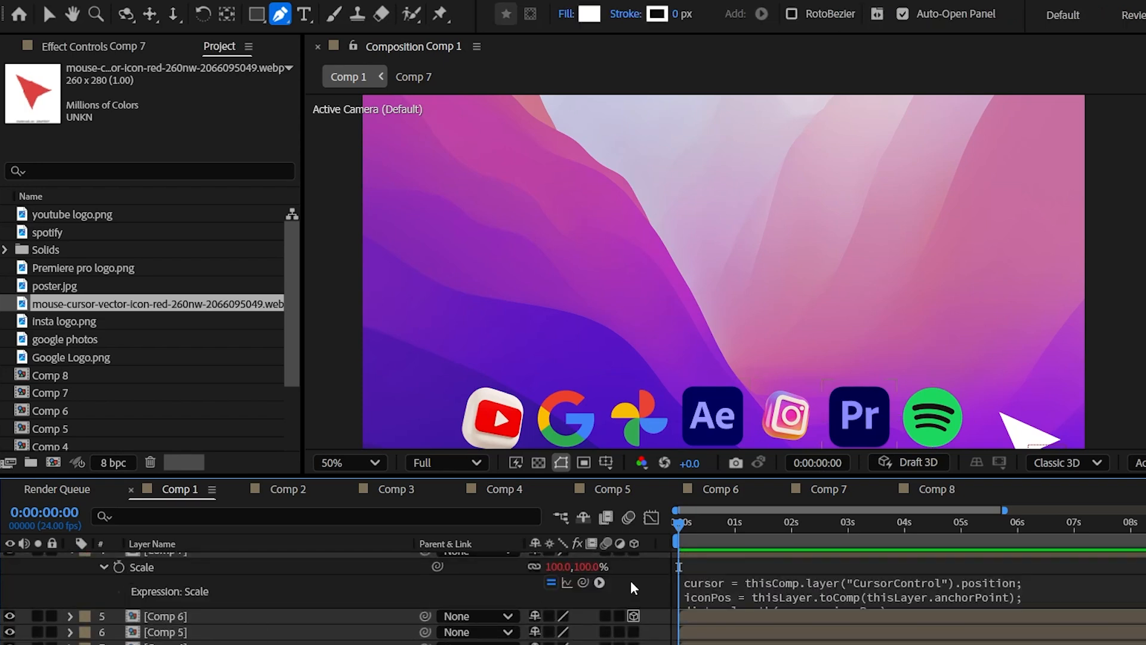
Apply the copied Scale expression to the Scale of Comp 6 and Comp 5.
{"action": "left_click", "coordinate": [156, 621]}
{"action": "key", "text": "s"}
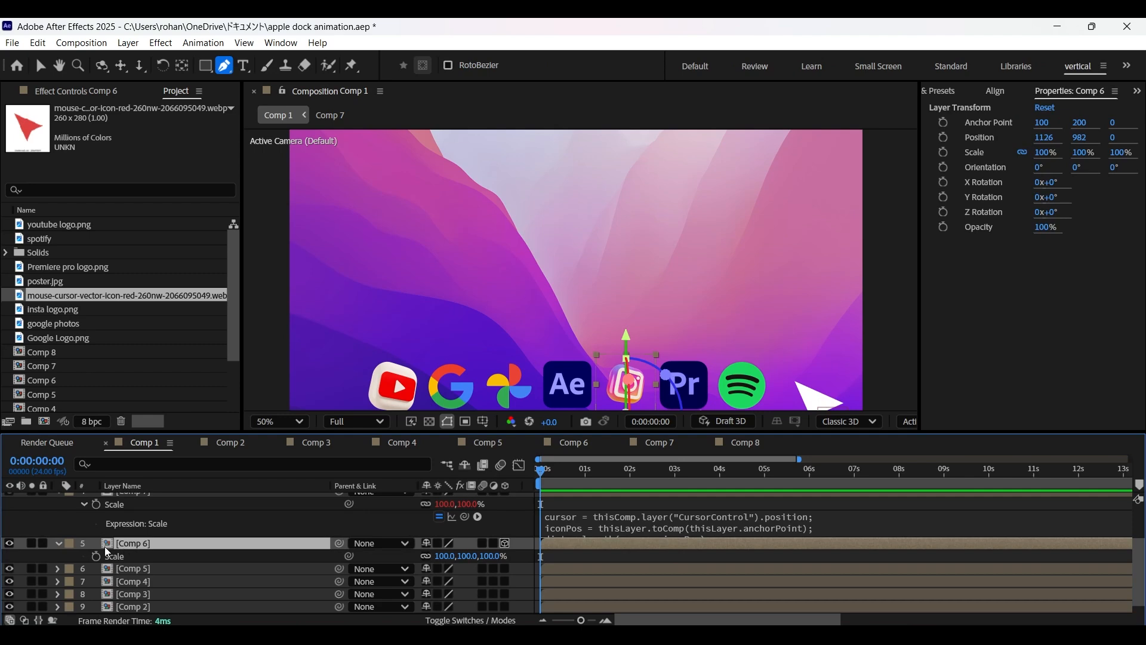
{"action": "left_click", "coordinate": [99, 555], "text": "alt"}
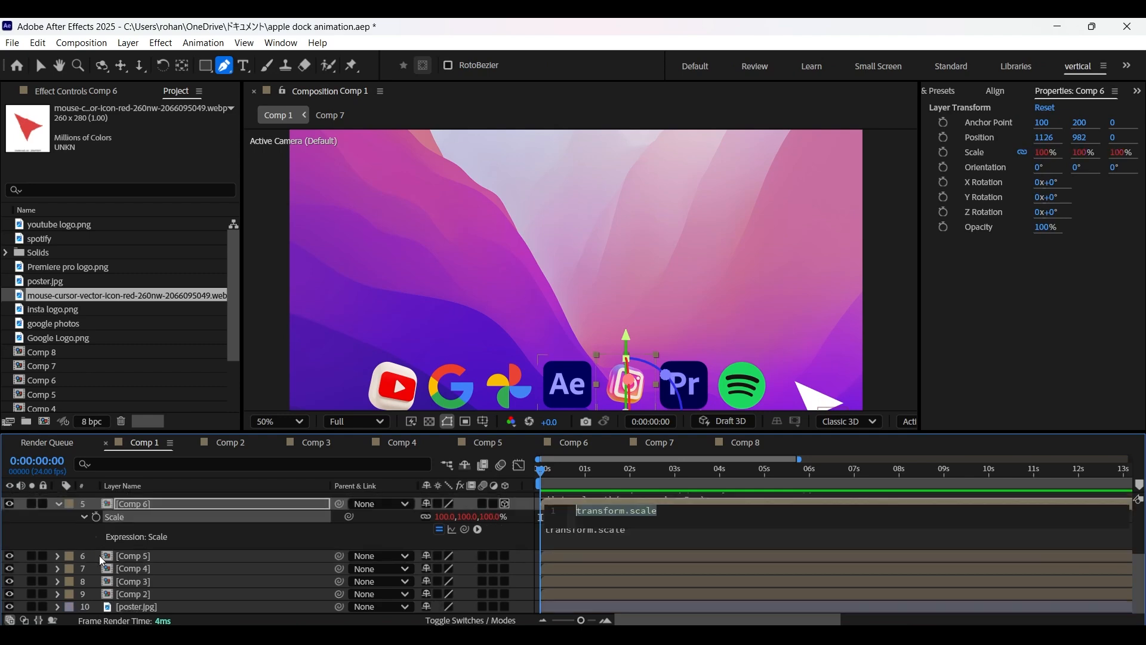
{"action": "key", "text": "ctrl+v"}
{"action": "left_click", "coordinate": [102, 561]}
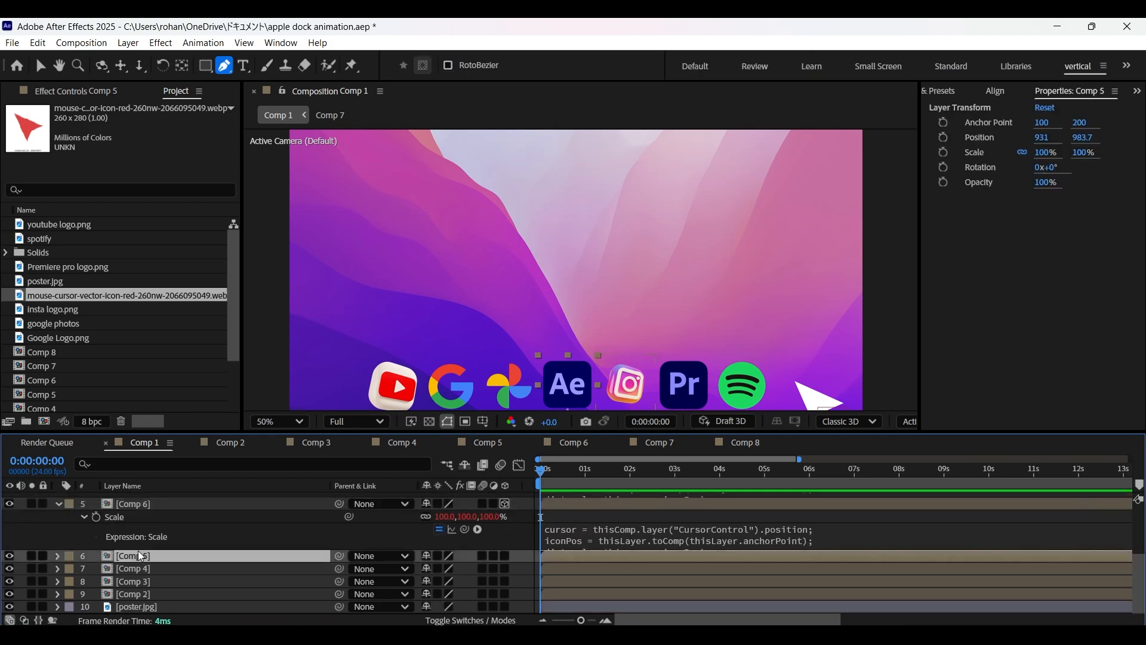
{"action": "key", "text": "s"}
{"action": "left_click", "coordinate": [97, 569], "text": "alt"}
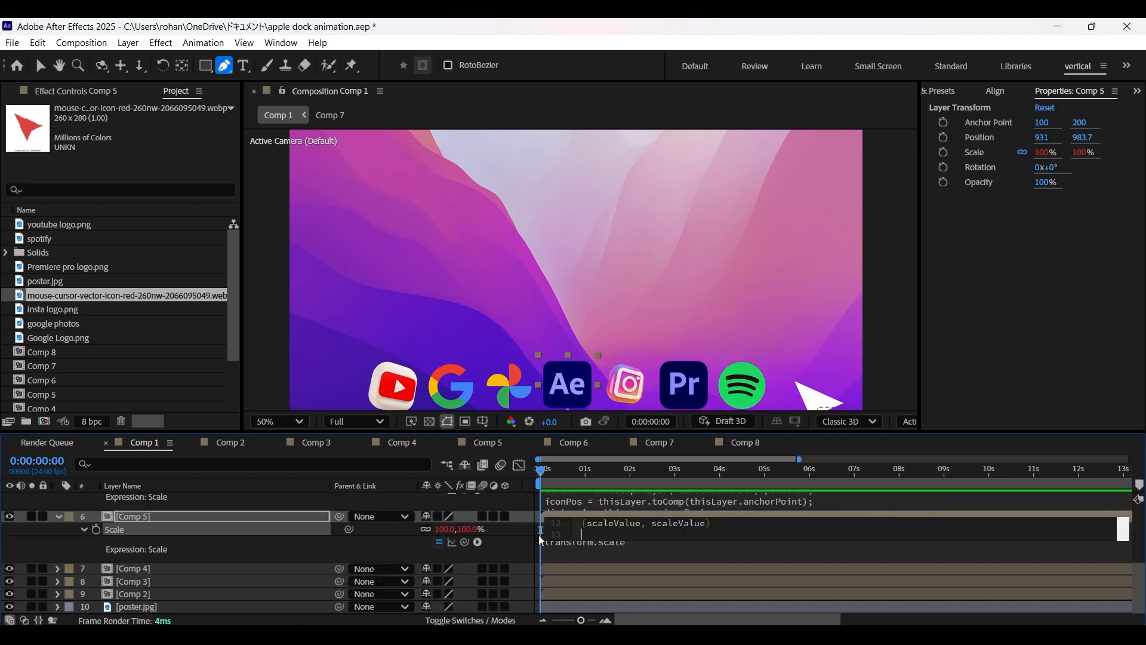
{"action": "key", "text": "ctrl+v"}
Apply the copied Scale expression to the Scale of Comp 4 and Comp 3.
{"action": "left_click", "coordinate": [119, 569]}
{"action": "key", "text": "s"}
{"action": "left_click", "coordinate": [97, 588], "text": "alt"}
{"action": "key", "text": "ctrl+v"}
{"action": "left_click", "coordinate": [132, 581]}
{"action": "key", "text": "s"}
{"action": "left_click", "coordinate": [96, 555], "text": "alt"}
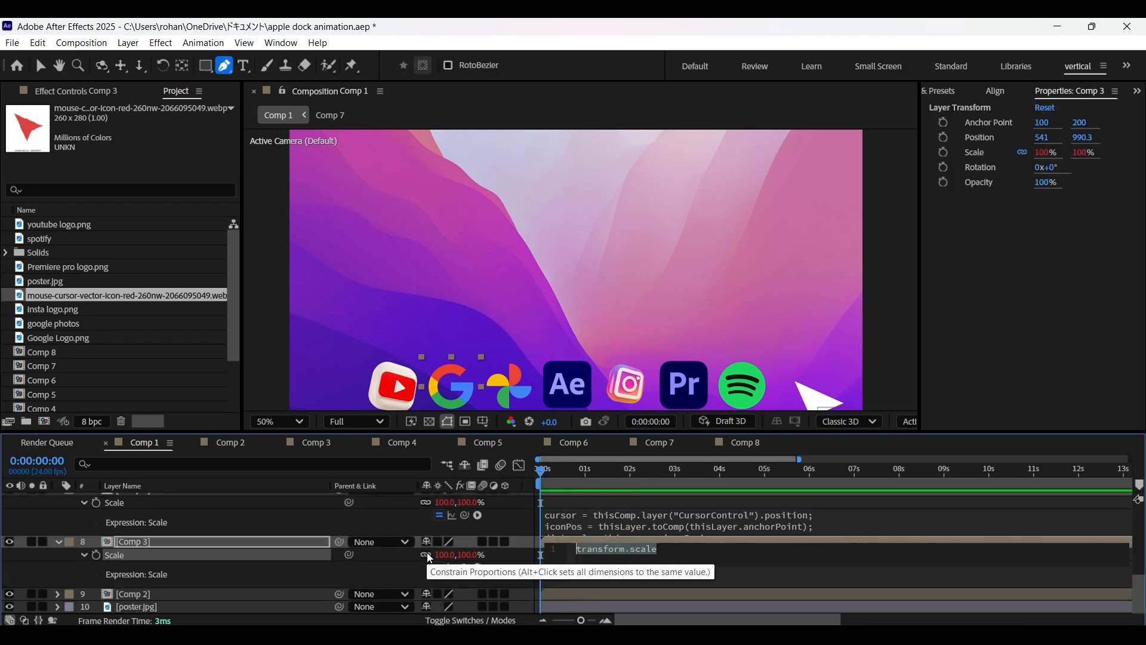
{"action": "key", "text": "ctrl+v"}
Apply the copied Scale expression to the Scale of Comp 2, the YouTube icon.
{"action": "left_click", "coordinate": [165, 594]}
{"action": "key", "text": "s"}
{"action": "left_click", "coordinate": [96, 608], "text": "alt"}
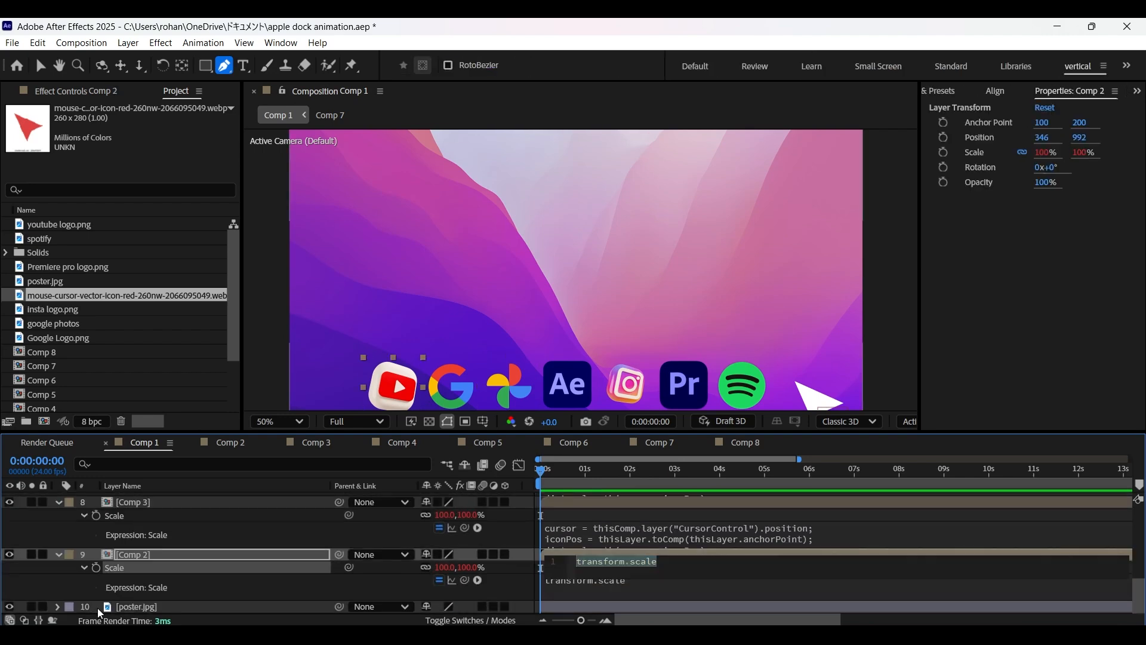
{"action": "key", "text": "ctrl+v"}
{"action": "left_click", "coordinate": [274, 540]}
Copy Comp 8's Position expression with maxOffset = -50 and apply it to the Position of Comp 7.
{"action": "scroll", "coordinate": [276, 540], "scroll_direction": "up", "scroll_amount": 4}
{"action": "scroll", "coordinate": [276, 541], "scroll_direction": "up", "scroll_amount": 3}
{"action": "left_click", "coordinate": [139, 536]}
{"action": "key", "text": "p"}
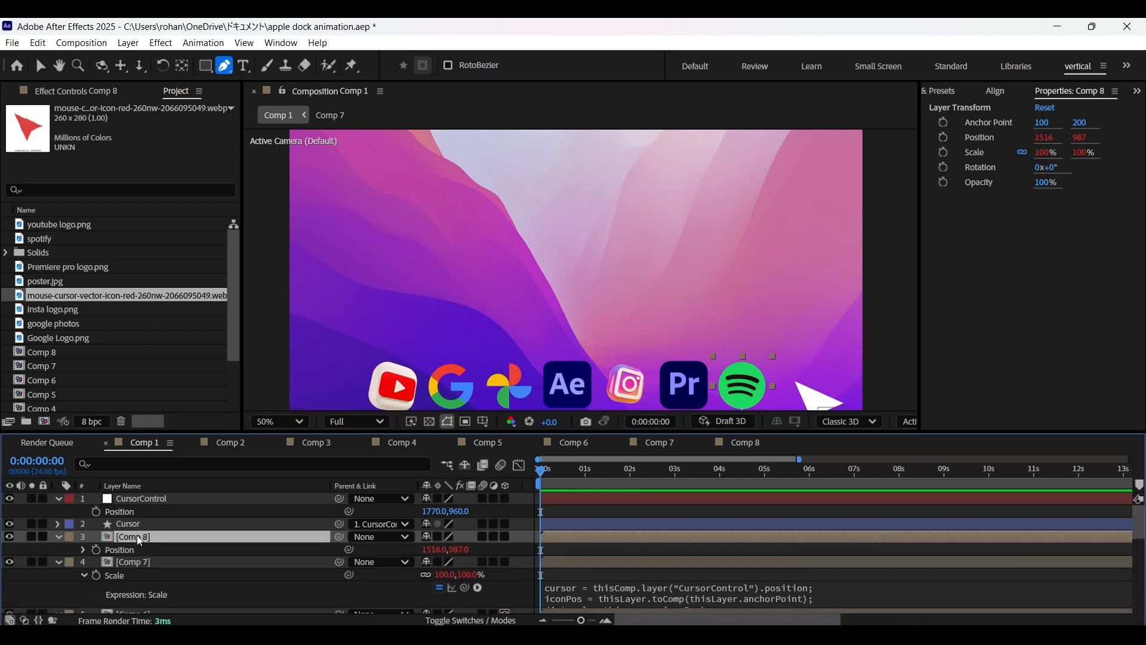
{"action": "left_click", "coordinate": [83, 553]}
{"action": "left_click", "coordinate": [594, 579]}
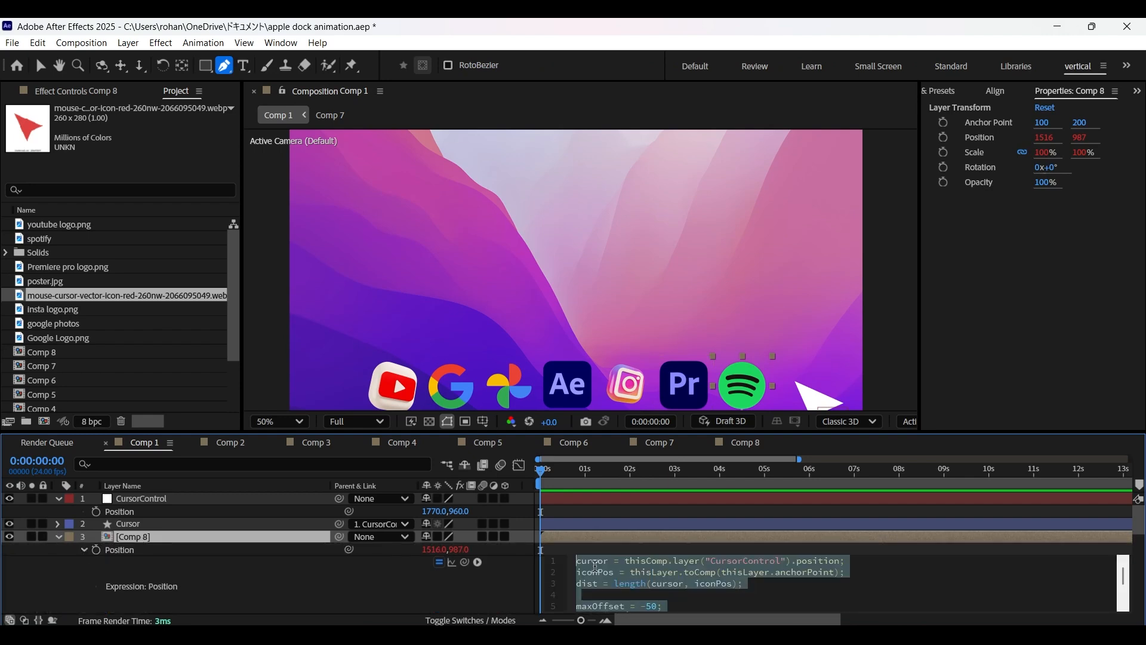
{"action": "left_click", "coordinate": [58, 537]}
{"action": "left_click", "coordinate": [129, 552]}
{"action": "scroll", "coordinate": [131, 558], "scroll_direction": "down", "scroll_amount": 3}
{"action": "left_click", "coordinate": [182, 517]}
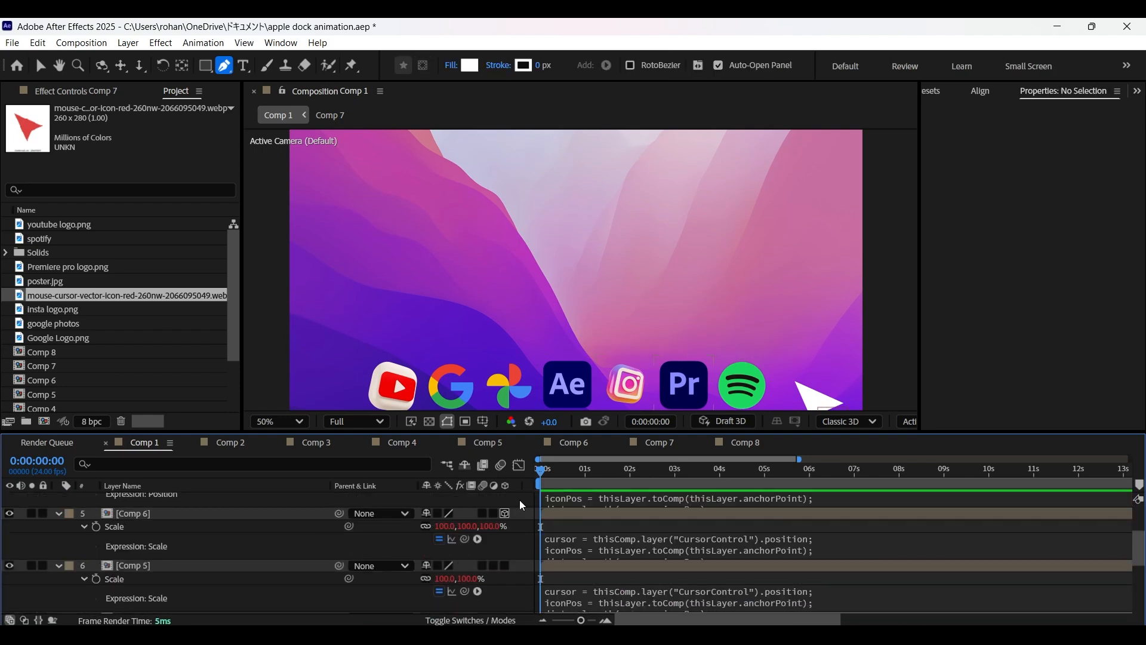
Apply the copied Position expression to the Position of Comp 6 and Comp 5.
{"action": "key", "text": "p"}
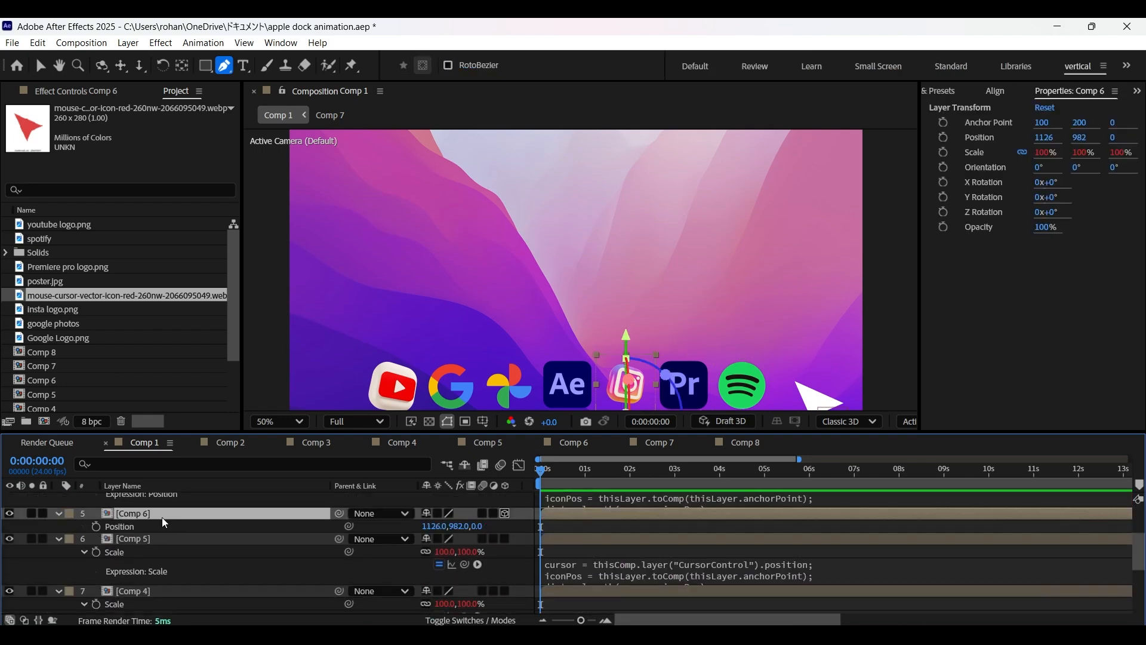
{"action": "left_click", "coordinate": [96, 527], "text": "alt"}
{"action": "key", "text": "ctrl+v"}
{"action": "left_click", "coordinate": [515, 507]}
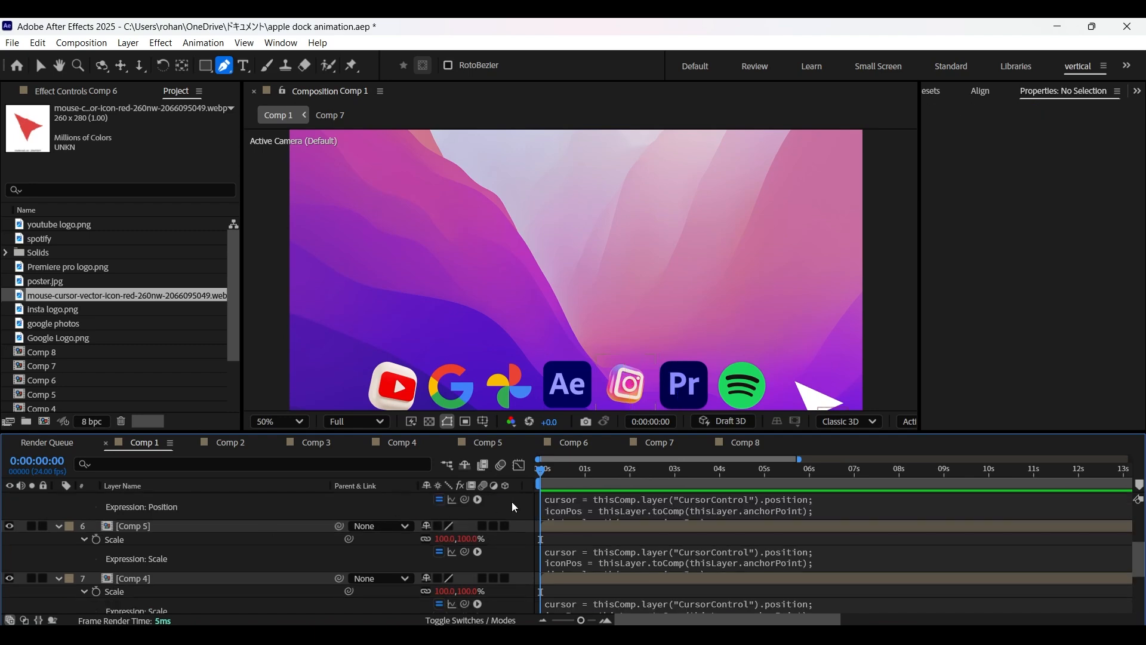
{"action": "left_click", "coordinate": [178, 530]}
{"action": "key", "text": "p"}
{"action": "left_click", "coordinate": [97, 539], "text": "alt"}
{"action": "key", "text": "ctrl+v"}
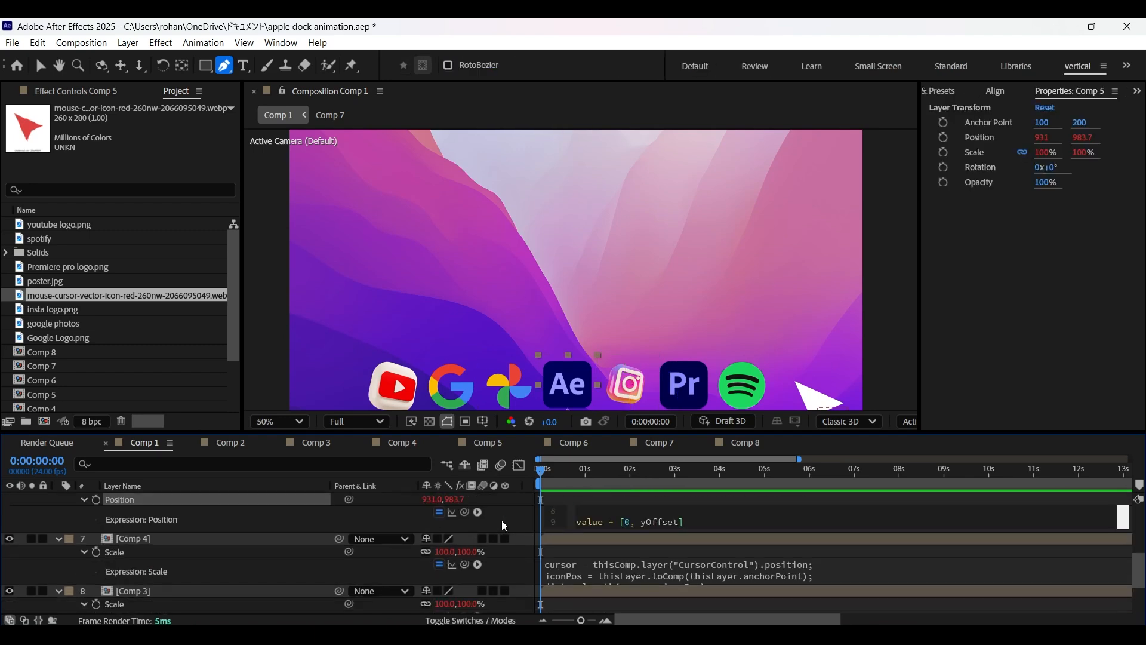
{"action": "left_click", "coordinate": [502, 521]}
Apply the copied Position expression to the Position of Comp 4 and Comp 3.
{"action": "left_click", "coordinate": [205, 539]}
{"action": "key", "text": "p"}
{"action": "left_click", "coordinate": [96, 551], "text": "alt"}
{"action": "key", "text": "ctrl+v"}
{"action": "left_click", "coordinate": [509, 531]}
{"action": "left_click", "coordinate": [189, 552]}
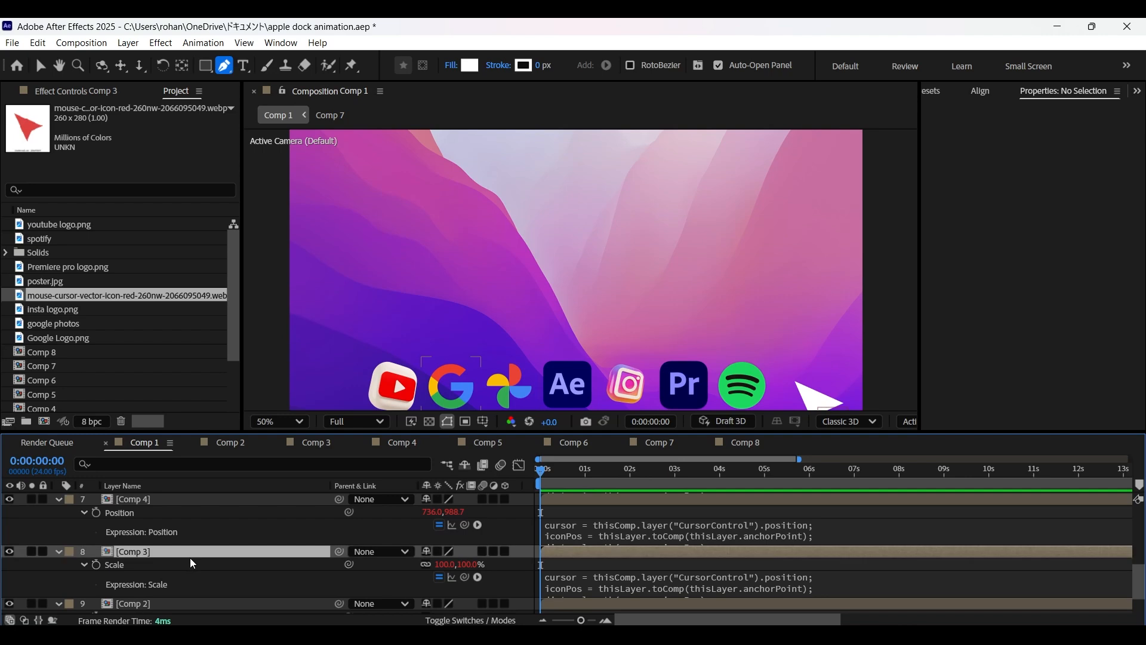
{"action": "key", "text": "p"}
{"action": "left_click", "coordinate": [97, 563], "text": "alt"}
{"action": "key", "text": "ctrl+v"}
{"action": "left_click", "coordinate": [507, 540]}
Apply the copied Position expression to Comp 2's Position and collapse the properties of the icon layers.
{"action": "left_click", "coordinate": [179, 563]}
{"action": "key", "text": "p"}
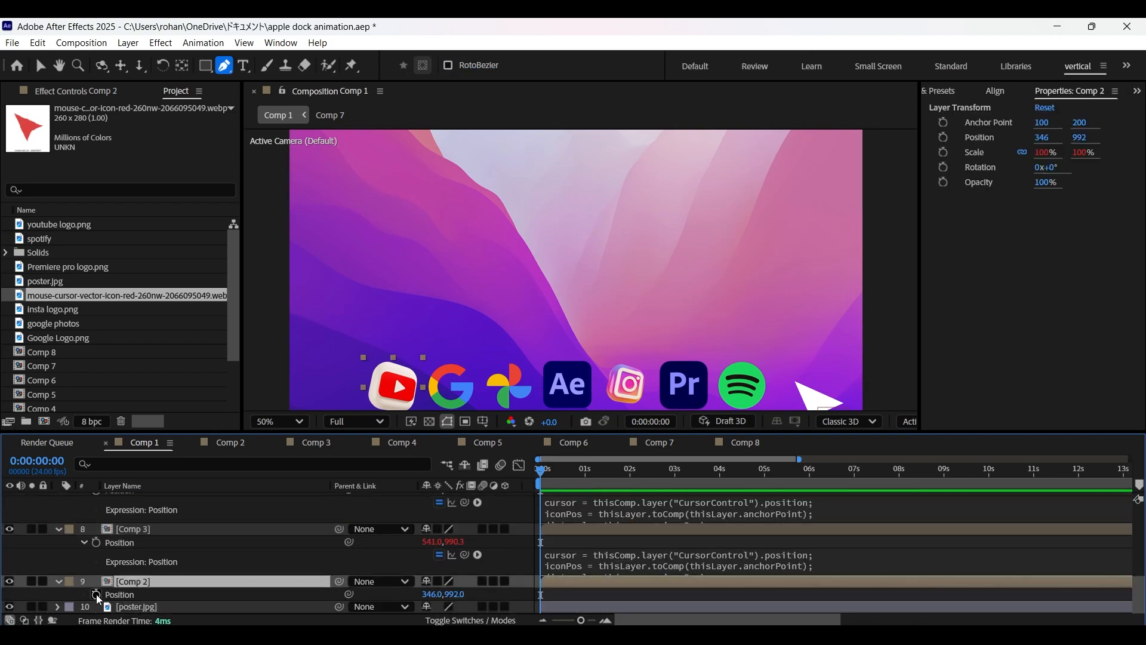
{"action": "left_click", "coordinate": [96, 567], "text": "alt"}
{"action": "key", "text": "ctrl+v"}
{"action": "left_click", "coordinate": [525, 592]}
{"action": "left_click", "coordinate": [59, 555]}
{"action": "left_click", "coordinate": [58, 542]}
{"action": "left_click", "coordinate": [58, 529]}
{"action": "left_click", "coordinate": [59, 517]}
{"action": "left_click", "coordinate": [58, 504]}
{"action": "scroll", "coordinate": [59, 507], "scroll_direction": "up", "scroll_amount": 2}
{"action": "left_click", "coordinate": [59, 516]}
{"action": "left_click", "coordinate": [59, 530]}
Scrub CursorControl's horizontal position back and forth across the dock to test how the icons react.
{"action": "left_click_drag", "start_coordinate": [430, 511], "coordinate": [3, 558]}
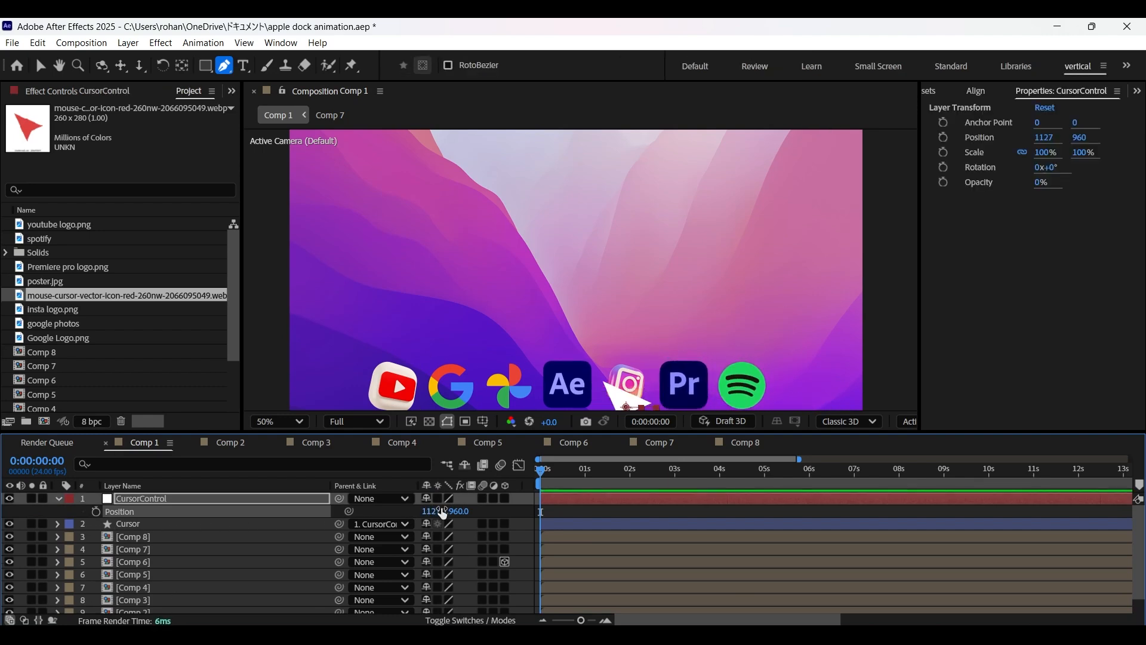
{"action": "left_click_drag", "start_coordinate": [429, 512], "coordinate": [1, 561]}
{"action": "left_click_drag", "start_coordinate": [430, 511], "coordinate": [719, 512]}
{"action": "left_click_drag", "start_coordinate": [425, 513], "coordinate": [793, 525]}
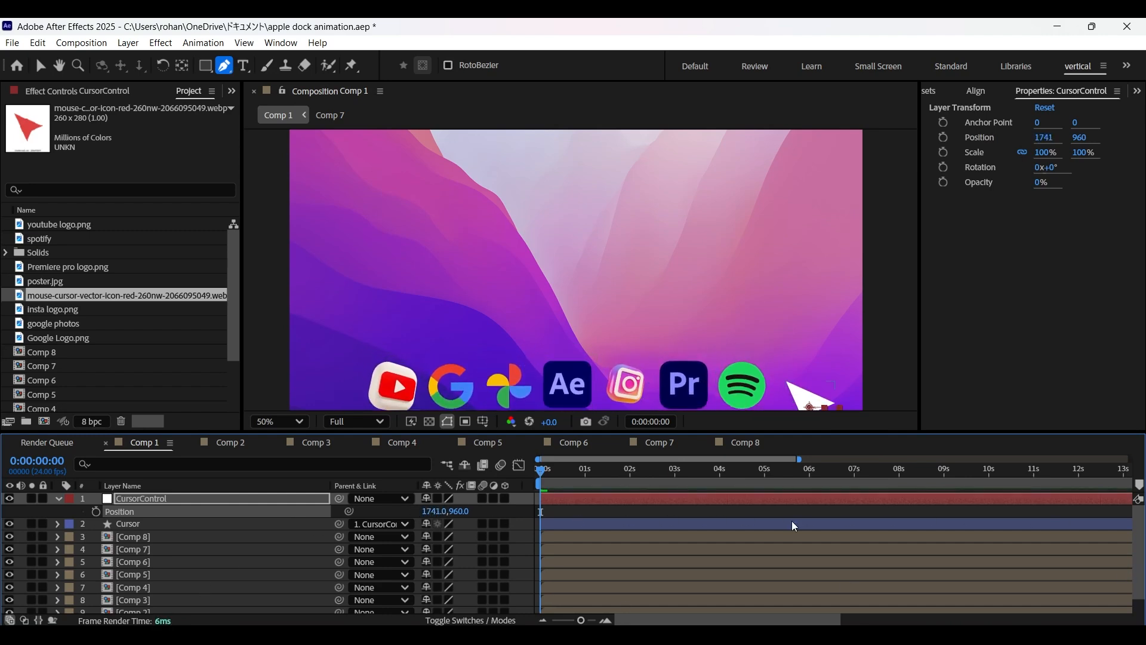
{"action": "left_click_drag", "start_coordinate": [430, 512], "coordinate": [2, 575]}
{"action": "left_click", "coordinate": [138, 498]}
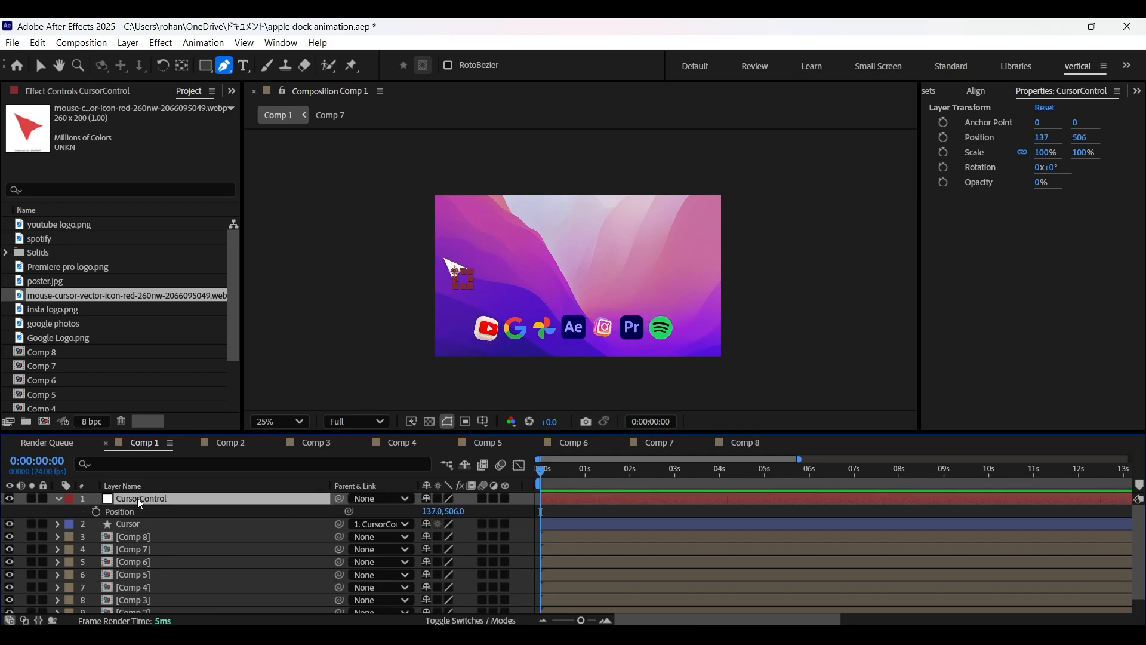
Reduce the Scale of the Cursor layer and collapse its properties.
{"action": "left_click", "coordinate": [143, 524]}
{"action": "key", "text": "s"}
{"action": "left_click_drag", "start_coordinate": [441, 538], "coordinate": [246, 507]}
{"action": "left_click", "coordinate": [522, 538]}
{"action": "left_click", "coordinate": [59, 524]}
Keyframe CursorControl's Position from -99, 506 at the start to above the dock's right end and down beside the Spotify icon within the first second.
{"action": "left_click", "coordinate": [95, 511]}
{"action": "left_click_drag", "start_coordinate": [540, 470], "coordinate": [573, 470]}
{"action": "left_click_drag", "start_coordinate": [433, 511], "coordinate": [1141, 522]}
{"action": "left_click_drag", "start_coordinate": [434, 512], "coordinate": [493, 514]}
{"action": "left_click_drag", "start_coordinate": [458, 511], "coordinate": [585, 514]}
{"action": "left_click_drag", "start_coordinate": [572, 470], "coordinate": [583, 470]}
{"action": "left_click_drag", "start_coordinate": [462, 512], "coordinate": [615, 514]}
{"action": "left_click_drag", "start_coordinate": [433, 512], "coordinate": [481, 512]}
{"action": "left_click_drag", "start_coordinate": [460, 512], "coordinate": [514, 513]}
At about 3 seconds, keyframe CursorControl's Position just left of the YouTube icon and preview the pass across the dock.
{"action": "left_click_drag", "start_coordinate": [583, 470], "coordinate": [674, 470]}
{"action": "left_click_drag", "start_coordinate": [432, 512], "coordinate": [1, 574]}
{"action": "left_click_drag", "start_coordinate": [434, 513], "coordinate": [237, 543]}
{"action": "left_click_drag", "start_coordinate": [621, 469], "coordinate": [578, 470]}
{"action": "key", "text": "space"}
{"action": "key", "text": "space"}
Keyframe CursorControl's Position at 195, 699 at 0:00:03:05 and at 936, 961 over the After Effects icon at 0:00:03:19.
{"action": "left_click_drag", "start_coordinate": [679, 471], "coordinate": [686, 470]}
{"action": "left_click_drag", "start_coordinate": [454, 512], "coordinate": [481, 510]}
{"action": "left_click_drag", "start_coordinate": [685, 470], "coordinate": [710, 471]}
{"action": "left_click_drag", "start_coordinate": [434, 512], "coordinate": [577, 520]}
{"action": "left_click_drag", "start_coordinate": [454, 512], "coordinate": [611, 545]}
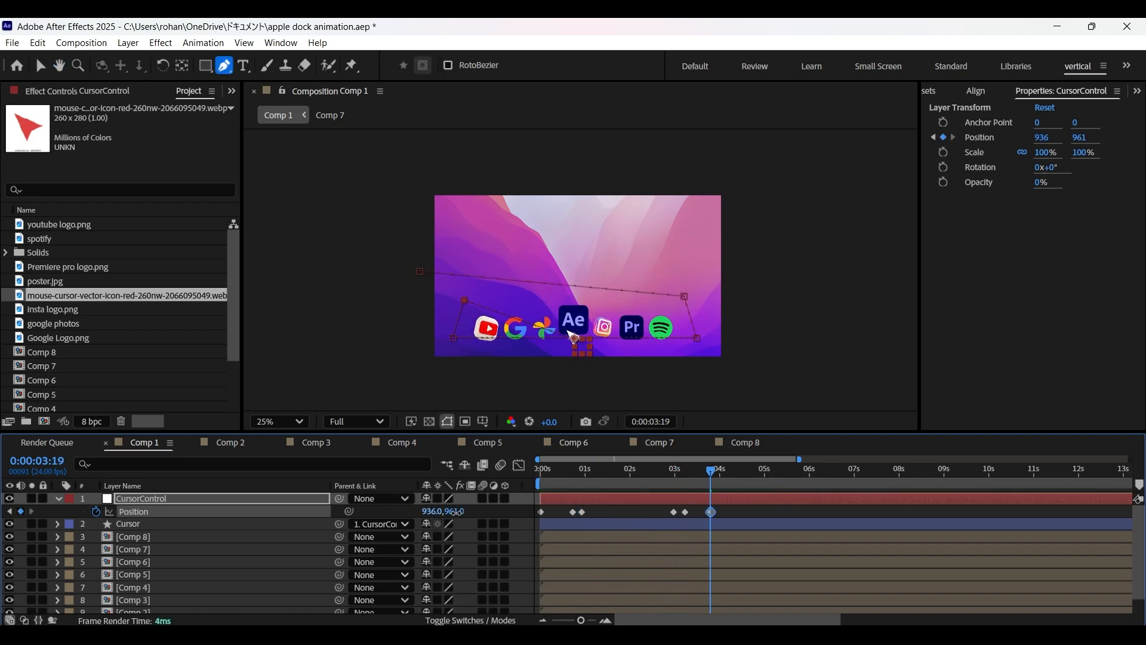
Bend the corners of CursorControl's motion path into smooth curves and play the animation from the start.
{"action": "left_click_drag", "start_coordinate": [690, 469], "coordinate": [670, 469]}
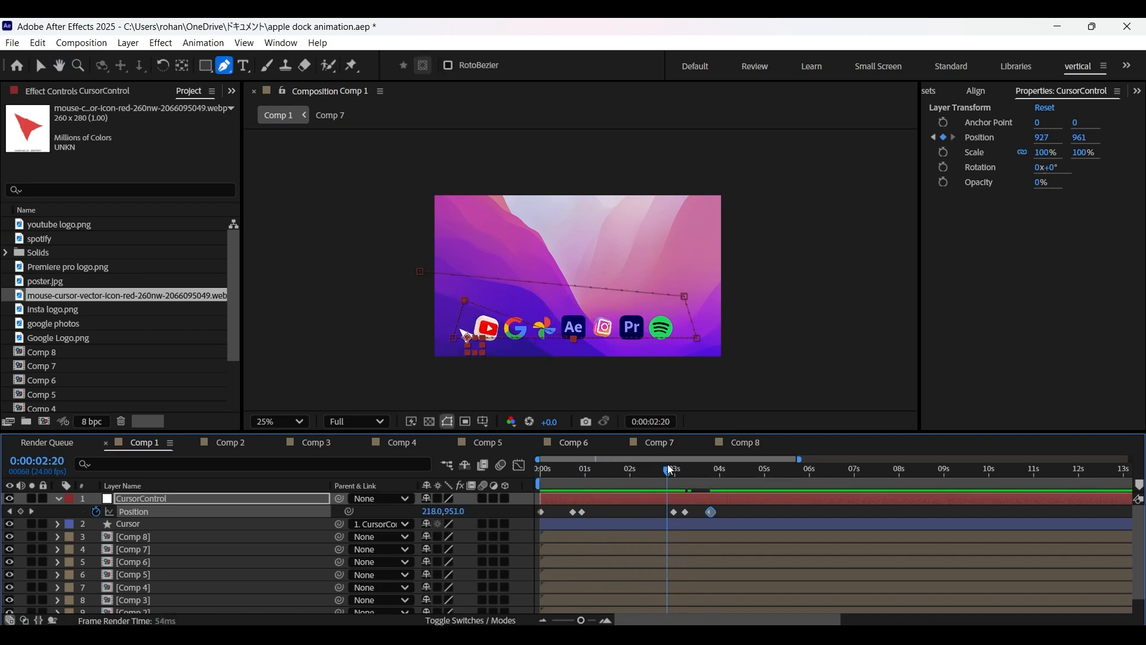
{"action": "left_click", "coordinate": [685, 297]}
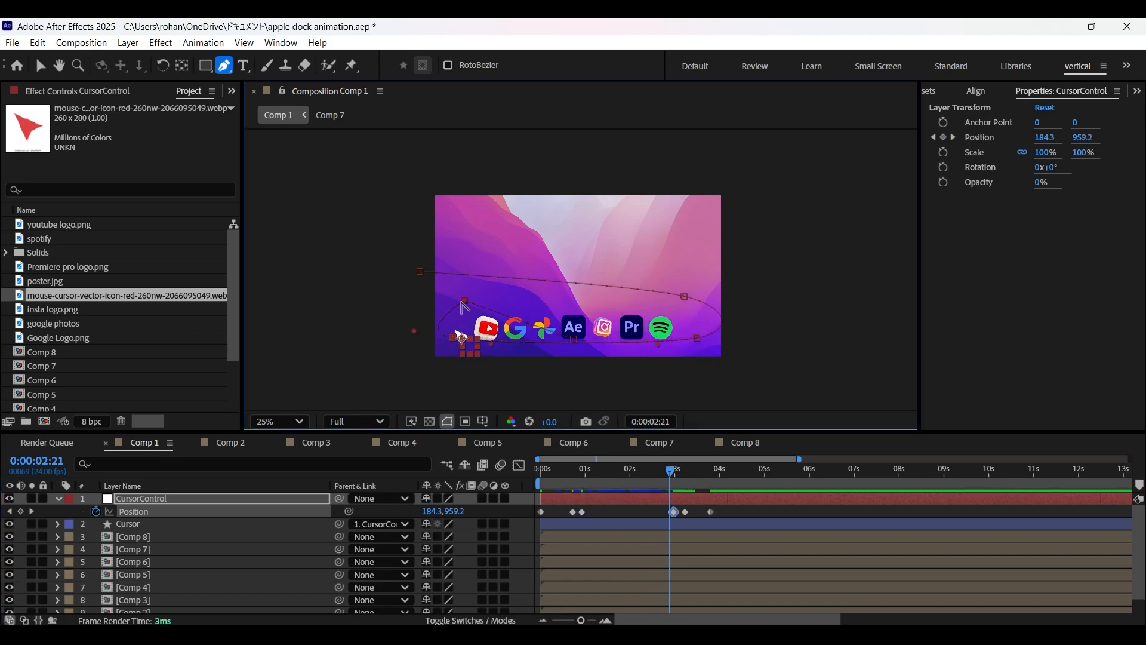
{"action": "left_click", "coordinate": [528, 475]}
{"action": "key", "text": "Home"}
{"action": "key", "text": "space"}
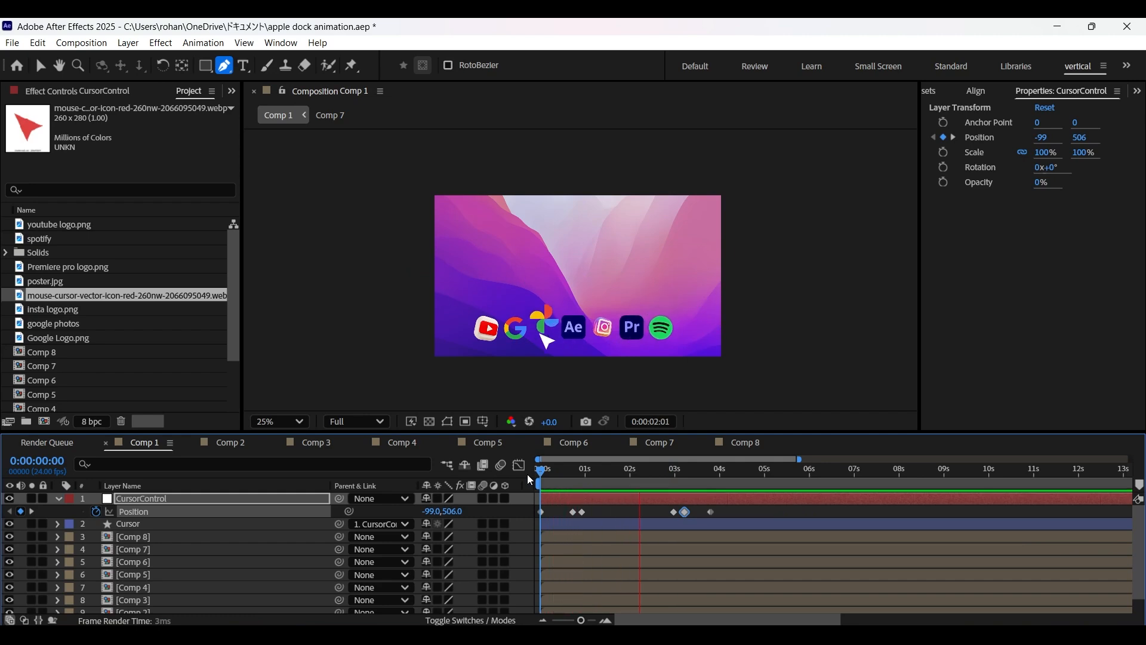
{"action": "key", "text": "space"}
{"action": "key", "text": "space"}
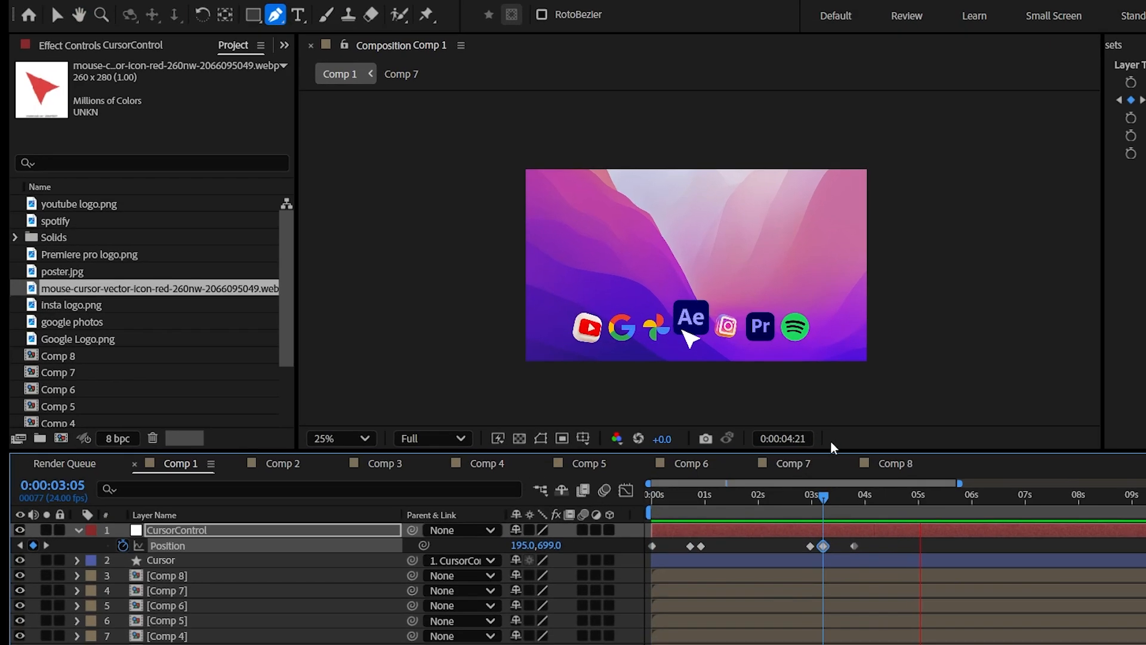
{"action": "key", "text": "space"}
{"action": "key", "text": "j"}
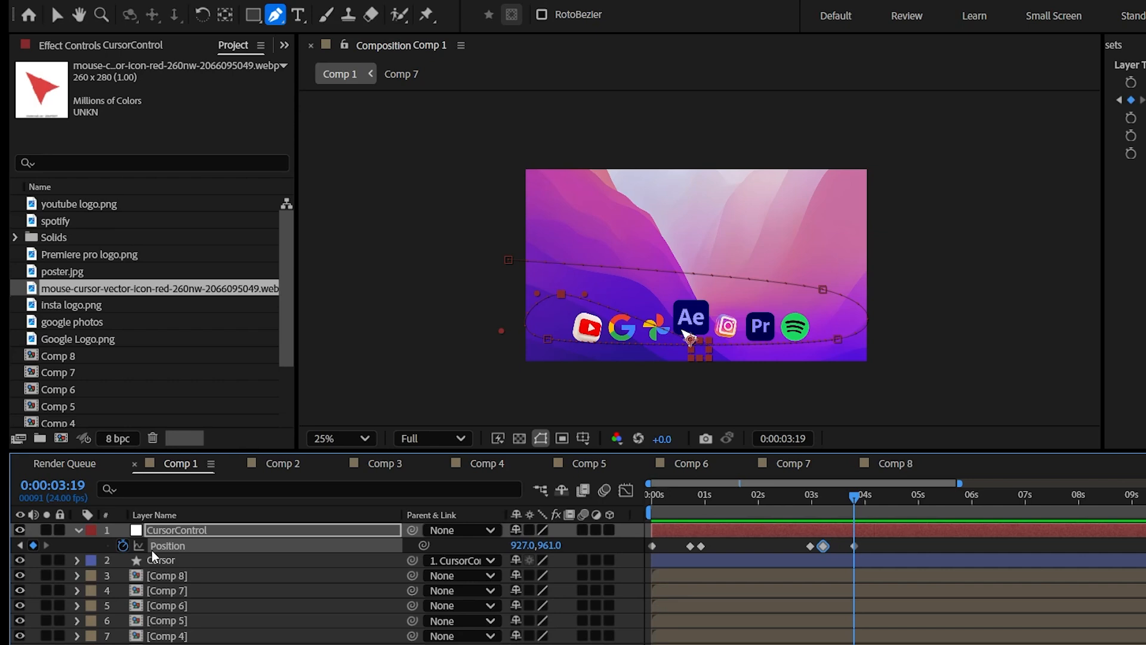
Split the Comp 5 layer at 0:00:03:19 and add a null object above its second part.
{"action": "left_click", "coordinate": [224, 625]}
{"action": "key", "text": "ctrl+d"}
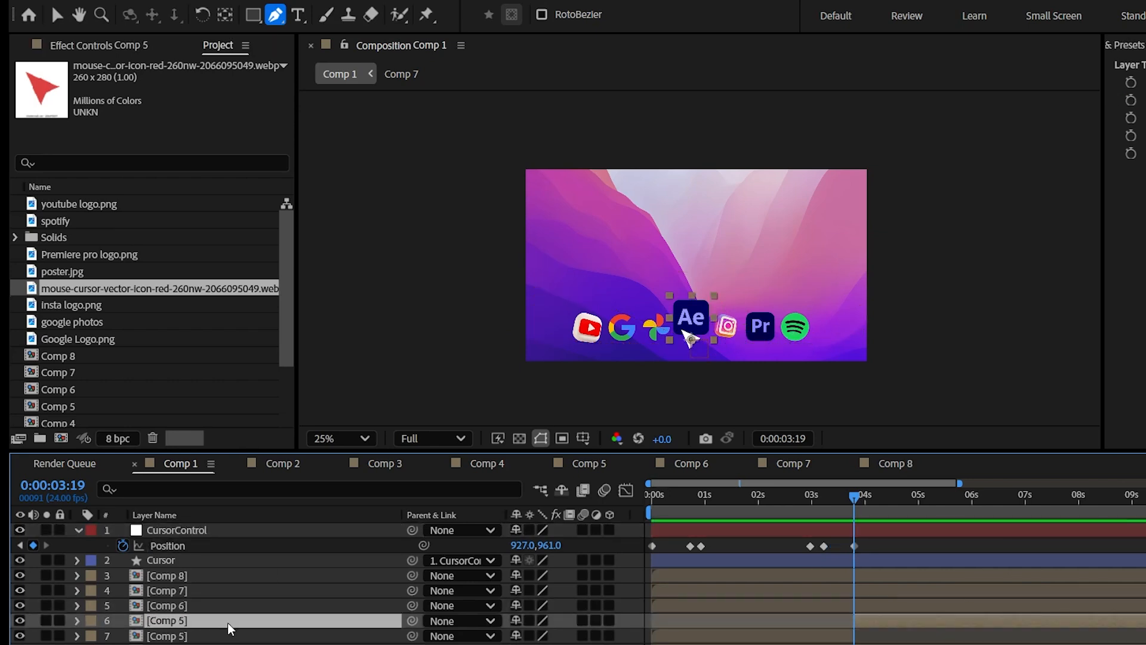
{"action": "right_click", "coordinate": [143, 621]}
{"action": "mouse_move", "coordinate": [225, 11]}
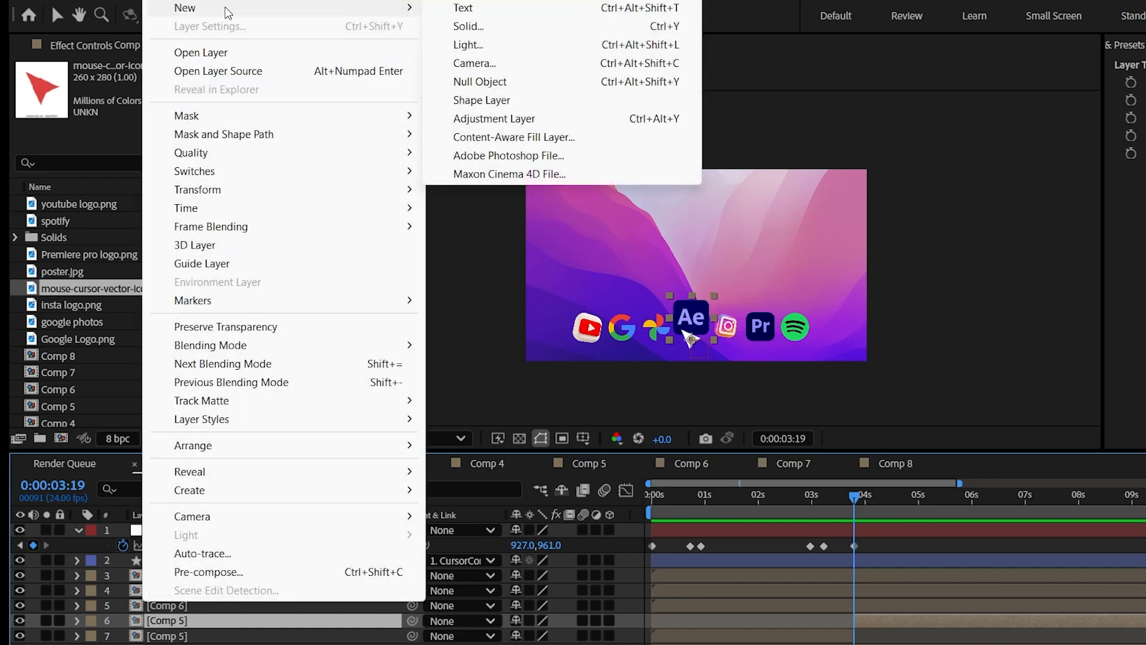
{"action": "left_click", "coordinate": [498, 84]}
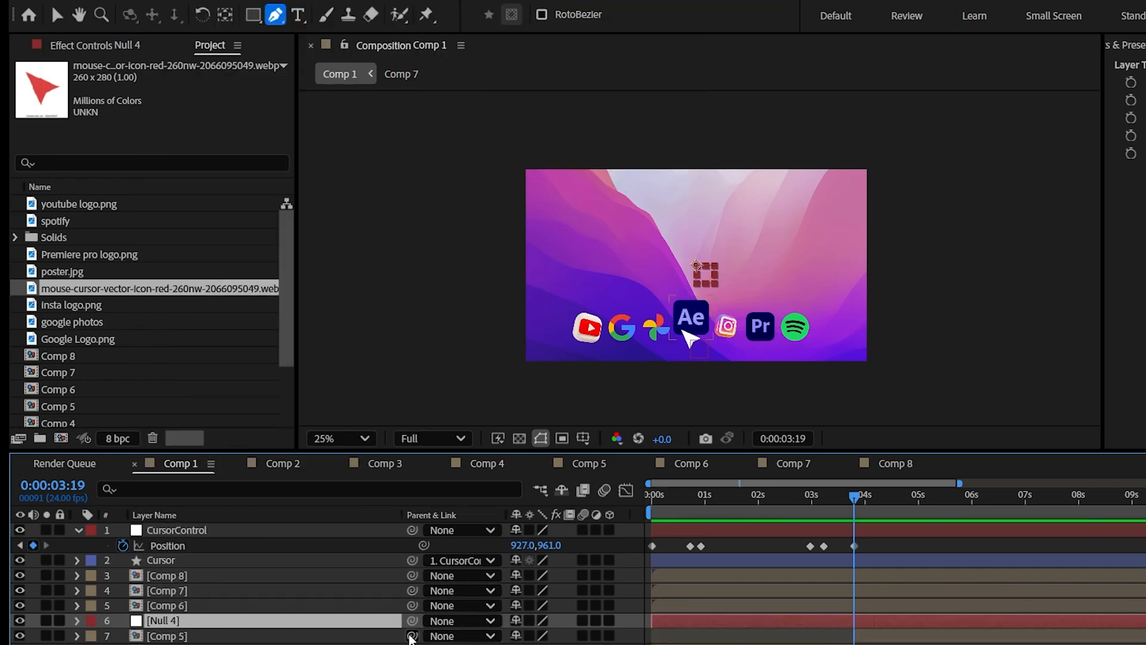
Parent the second Comp 5 part to the new null and make the null start at 0:00:03:19.
{"action": "left_click_drag", "start_coordinate": [342, 639], "coordinate": [291, 631]}
{"action": "left_click_drag", "start_coordinate": [712, 623], "coordinate": [914, 624]}
Keyframe the null's Scale at 100% at 0:00:03:19, 110% at 0:00:04:01 and 100% at 0:00:04:07.
{"action": "key", "text": "s"}
{"action": "left_click", "coordinate": [122, 636]}
{"action": "mouse_move", "coordinate": [546, 637]}
{"action": "left_mouse_down"}
{"action": "mouse_move", "coordinate": [525, 638]}
{"action": "mouse_move", "coordinate": [560, 640]}
{"action": "left_mouse_up"}
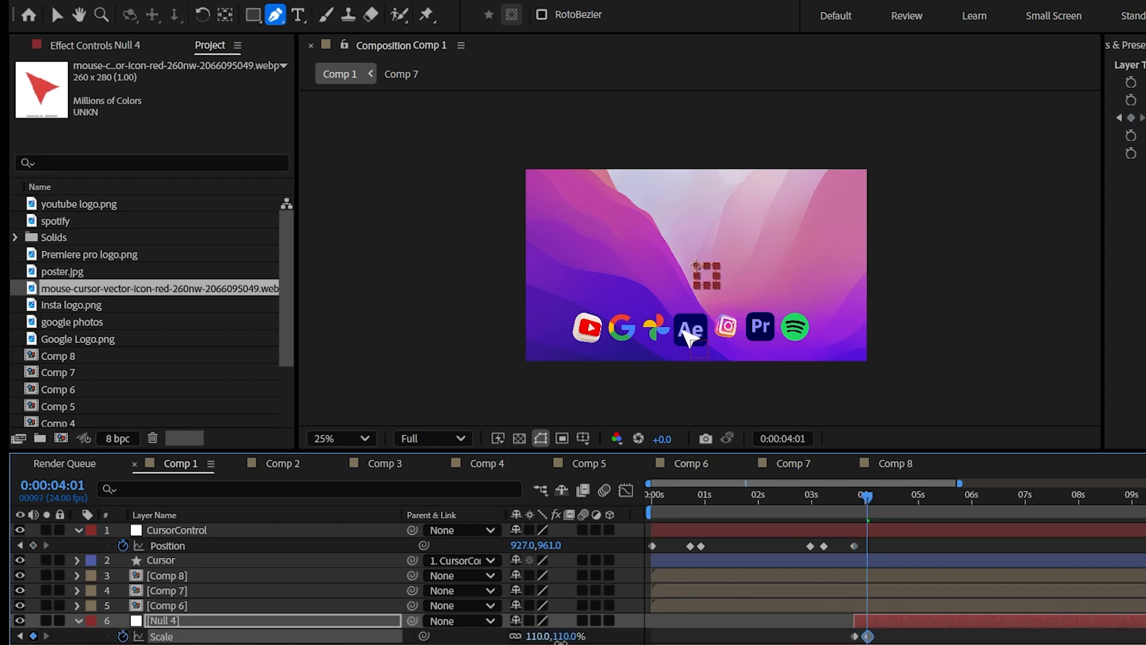
{"action": "left_click", "coordinate": [883, 498]}
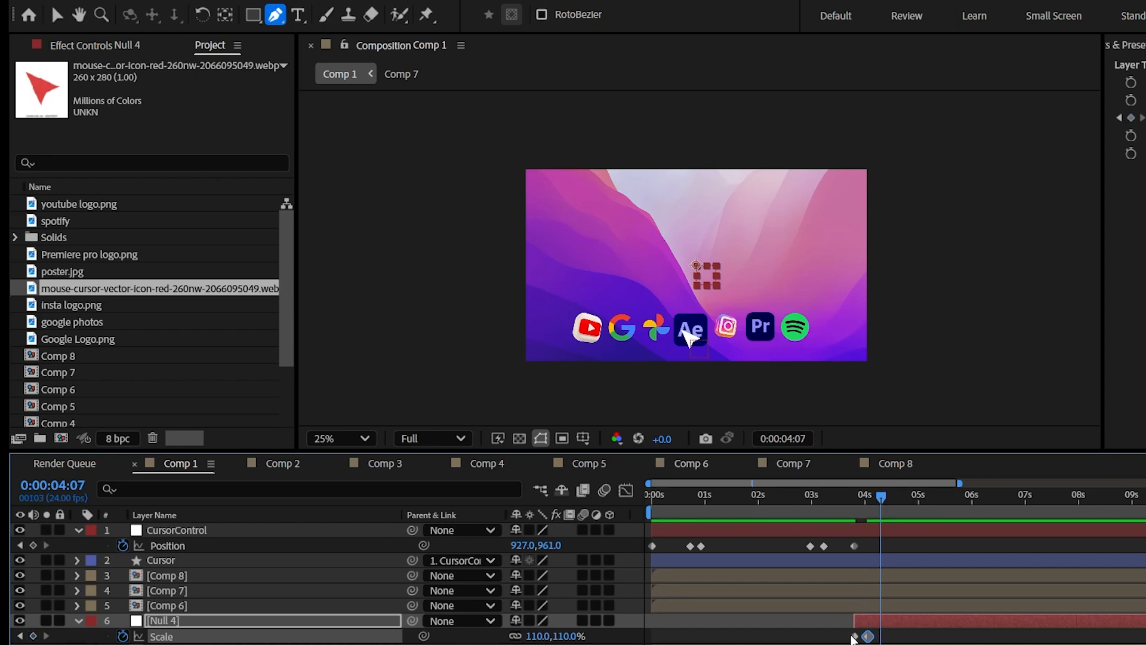
{"action": "key", "text": "ctrl+v"}
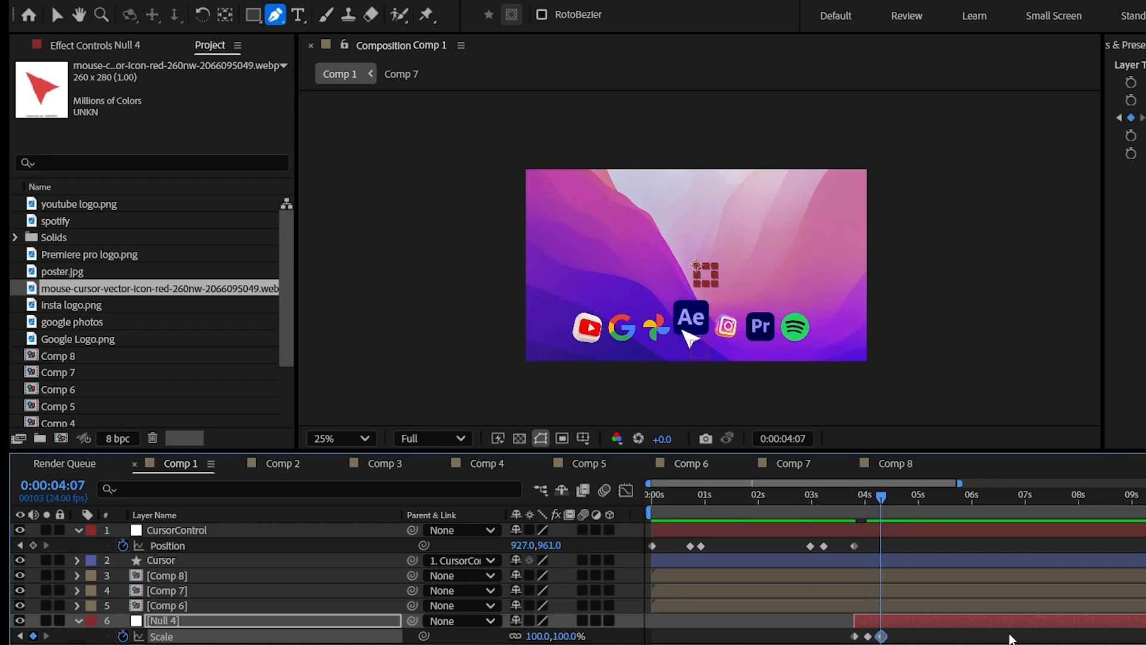
Shift the null's three Scale keyframes to start at about 0:00:04:03 and preview the click effect.
{"action": "left_click", "coordinate": [850, 494]}
{"action": "key", "text": "space"}
{"action": "key", "text": "space"}
{"action": "left_click", "coordinate": [847, 496]}
{"action": "left_click_drag", "start_coordinate": [843, 631], "coordinate": [899, 637]}
{"action": "key", "text": "space"}
{"action": "key", "text": "space"}
{"action": "left_click", "coordinate": [858, 496]}
{"action": "key", "text": "space"}
{"action": "key", "text": "space"}
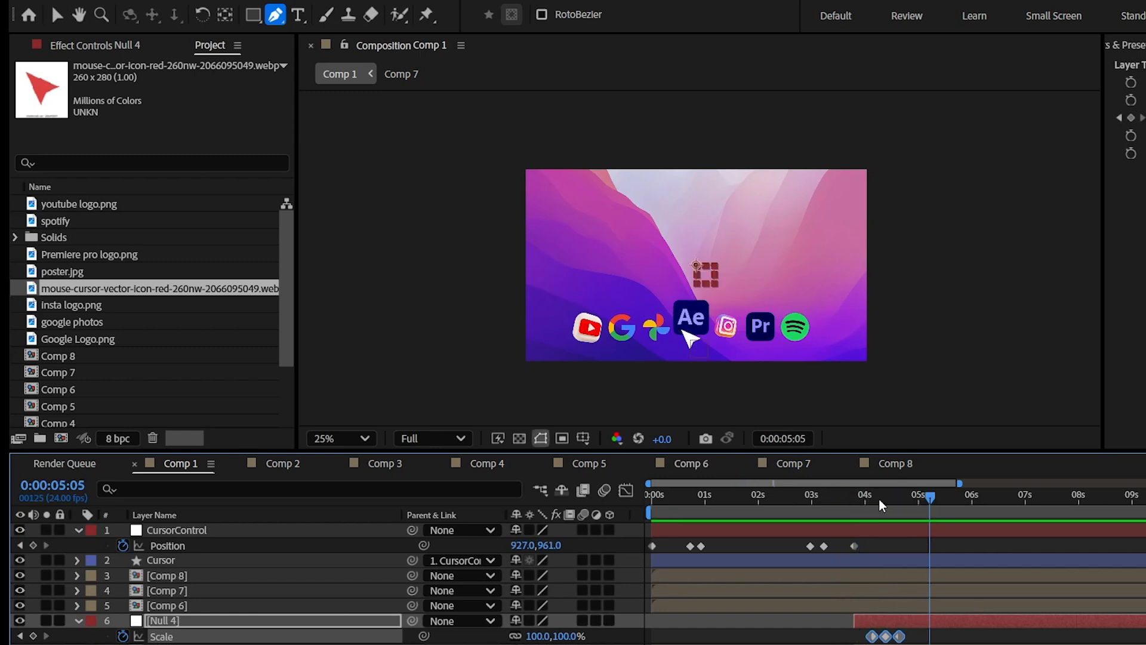
Lower the Scale value of the null's middle keyframe and recheck the click effect.
{"action": "left_click", "coordinate": [20, 637]}
{"action": "left_click", "coordinate": [20, 637]}
{"action": "left_click", "coordinate": [634, 642]}
{"action": "left_click_drag", "start_coordinate": [535, 637], "coordinate": [529, 637]}
{"action": "left_click", "coordinate": [870, 499]}
{"action": "left_click", "coordinate": [862, 500]}
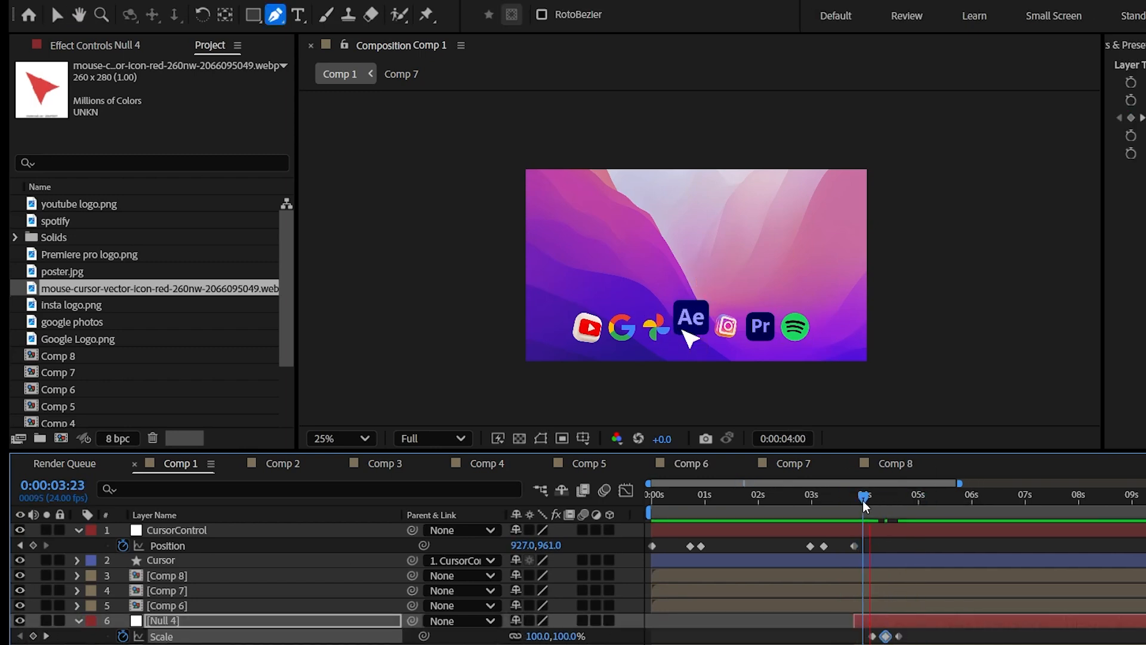
Add another Scale keyframe to the null at 0:00:05:05 and play the section from about 4 seconds.
{"action": "left_click_drag", "start_coordinate": [864, 500], "coordinate": [930, 497]}
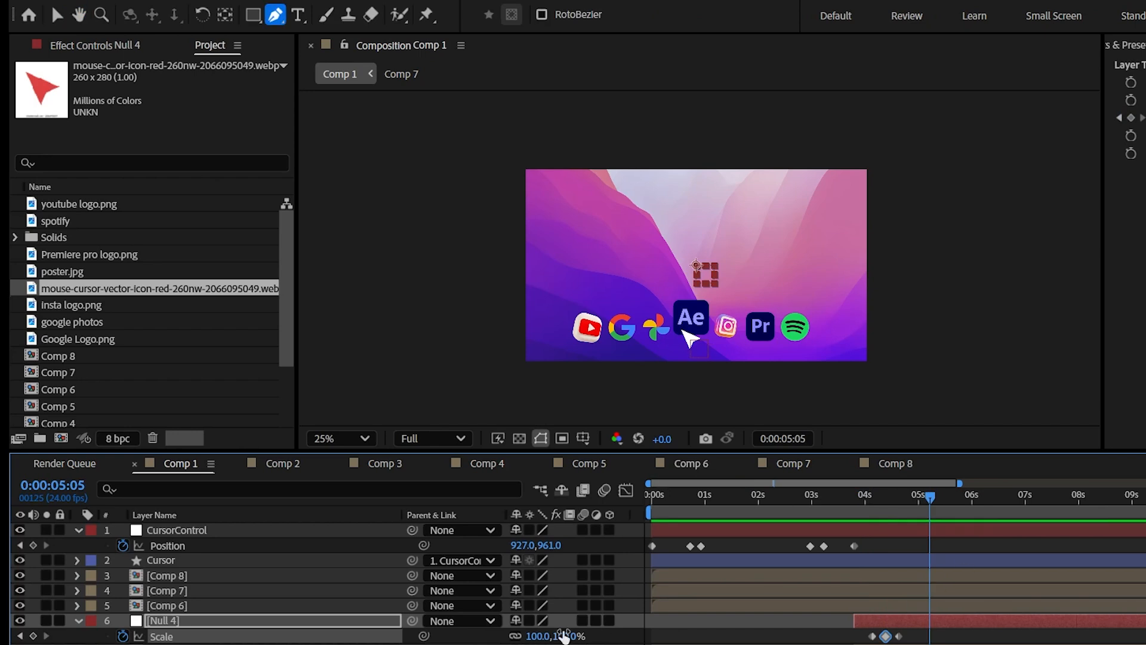
{"action": "left_click_drag", "start_coordinate": [535, 637], "coordinate": [534, 637]}
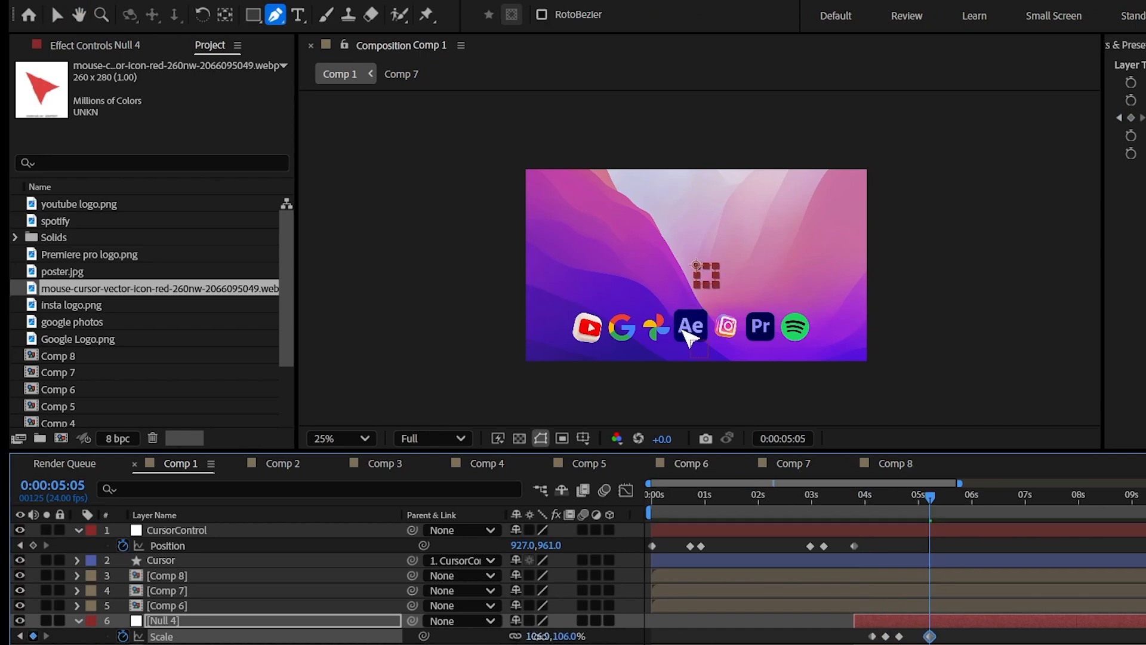
{"action": "left_click_drag", "start_coordinate": [901, 492], "coordinate": [873, 496]}
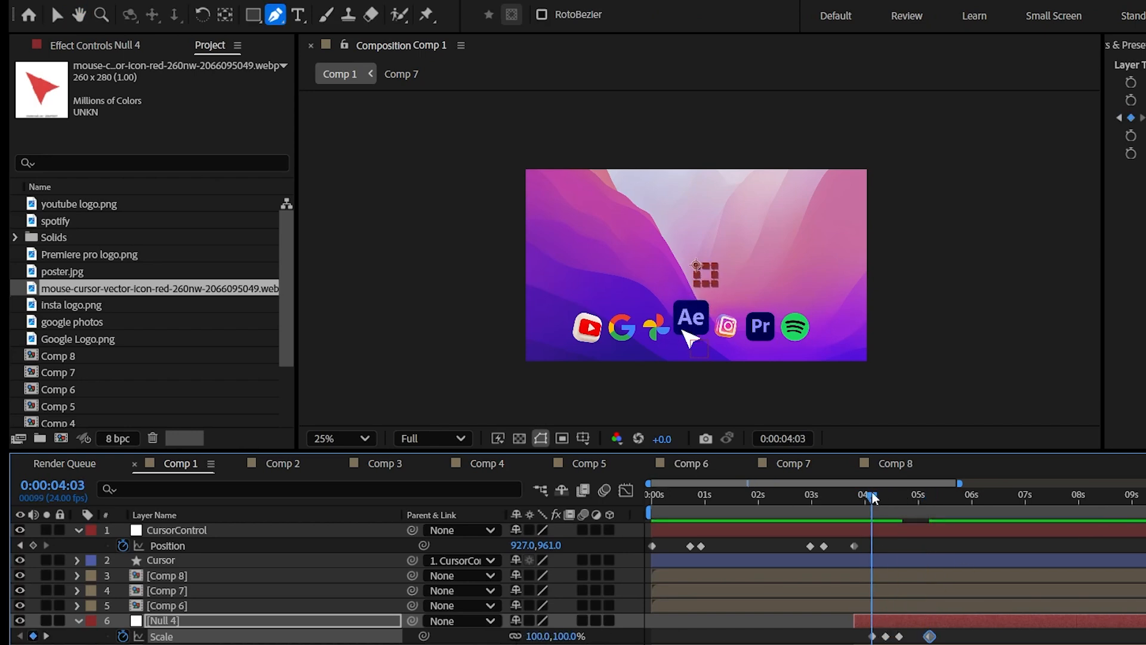
{"action": "left_click_drag", "start_coordinate": [873, 497], "coordinate": [865, 494]}
{"action": "key", "text": "space"}
{"action": "left_click", "coordinate": [859, 498]}
Set the end of the work area to about 8 seconds and play the animation from the start.
{"action": "left_click", "coordinate": [1080, 498]}
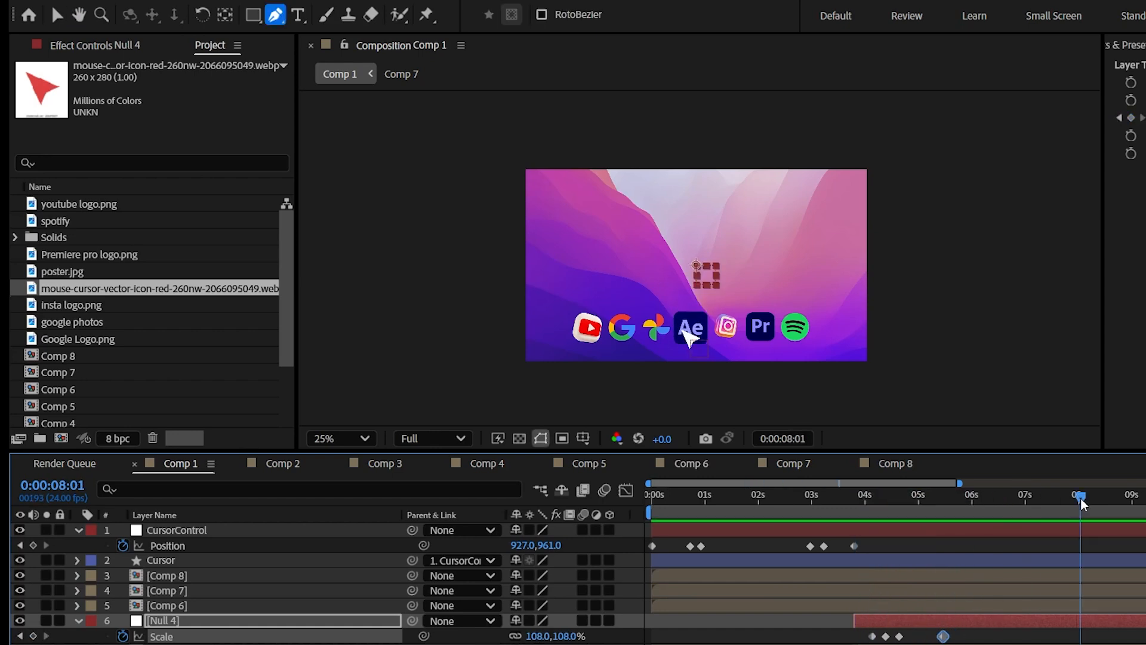
{"action": "key", "text": "n"}
{"action": "key", "text": "Home"}
{"action": "key", "text": "space"}
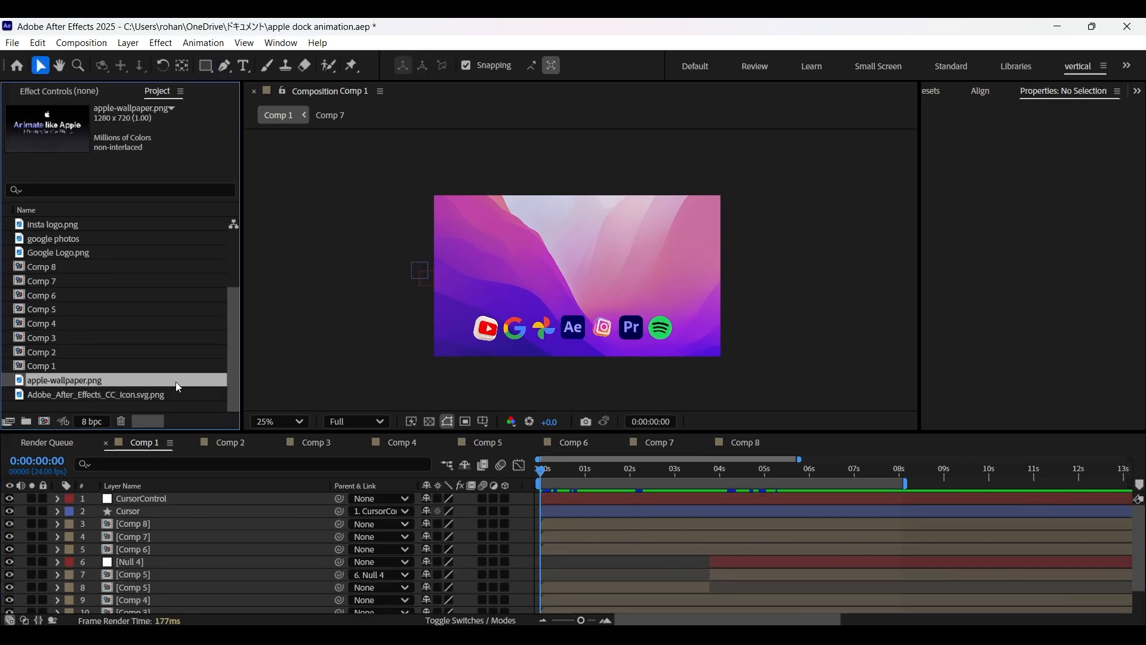
Add apple-wallpaper.png directly above the poster.jpg layer, scale it to 152% and save the project.
{"action": "left_click_drag", "start_coordinate": [150, 484], "coordinate": [169, 602]}
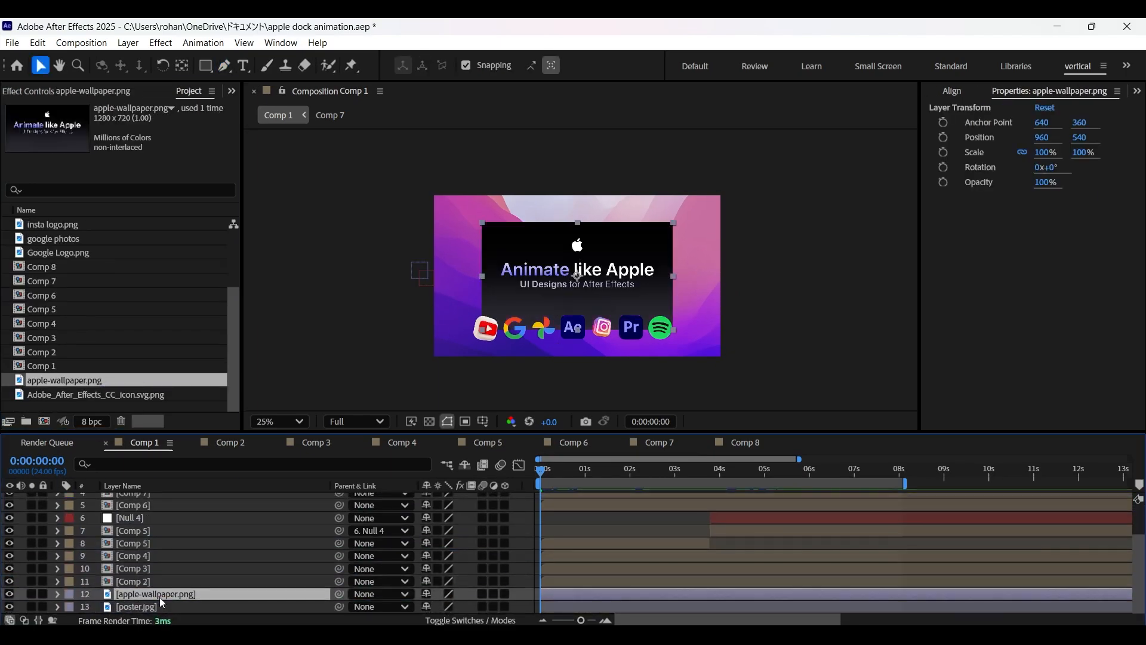
{"action": "key", "text": "s"}
{"action": "left_click_drag", "start_coordinate": [444, 607], "coordinate": [475, 606]}
{"action": "key", "text": "ctrl+s"}
{"action": "key", "text": "period"}
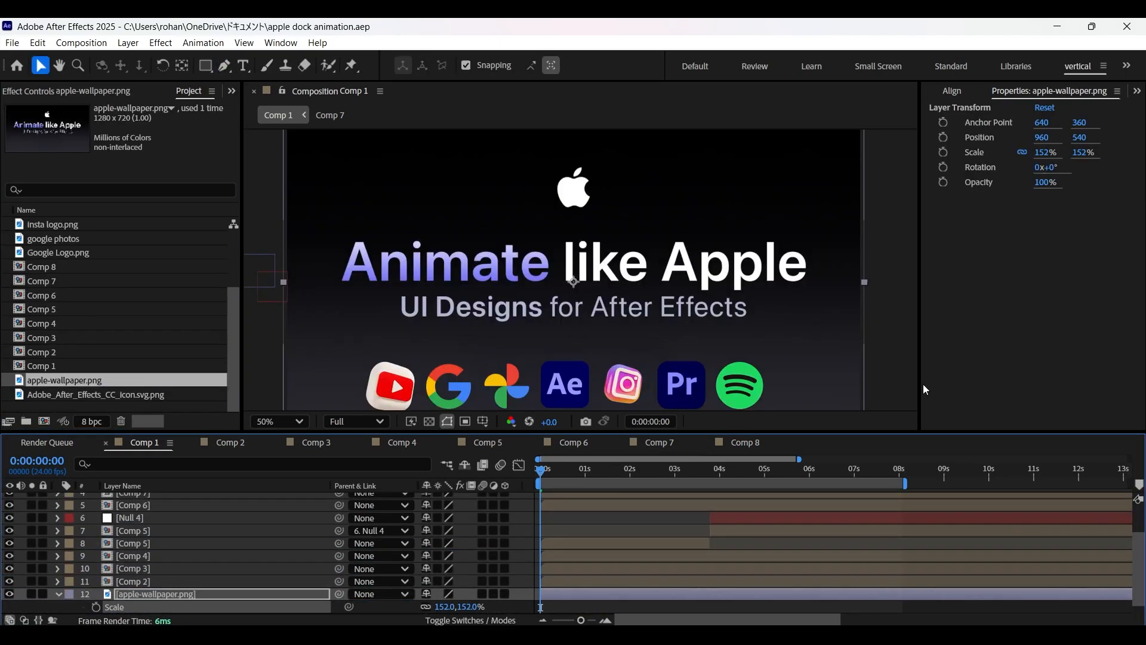
Draw a rectangle shape about 1522 by 268 px over the row of dock icons.
{"action": "key", "text": "space"}
{"action": "left_click_drag", "start_coordinate": [665, 246], "coordinate": [673, 175]}
{"action": "scroll", "coordinate": [275, 556], "scroll_direction": "up", "scroll_amount": 3}
{"action": "left_click", "coordinate": [213, 498]}
{"action": "left_click", "coordinate": [253, 502], "text": "ctrl"}
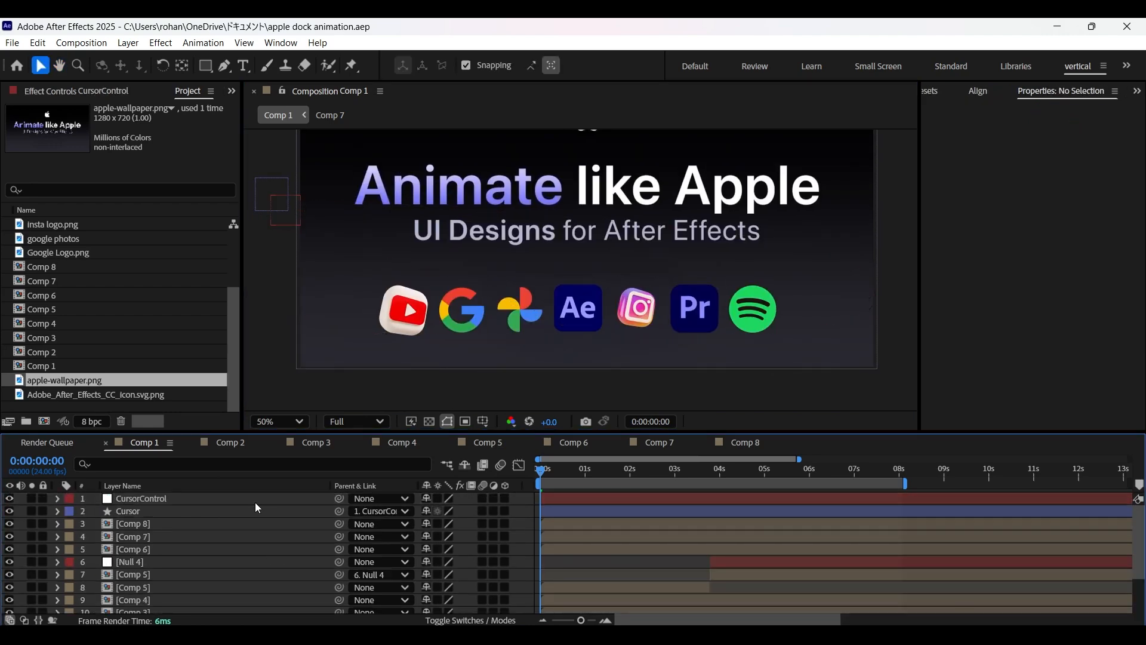
{"action": "left_click", "coordinate": [205, 66]}
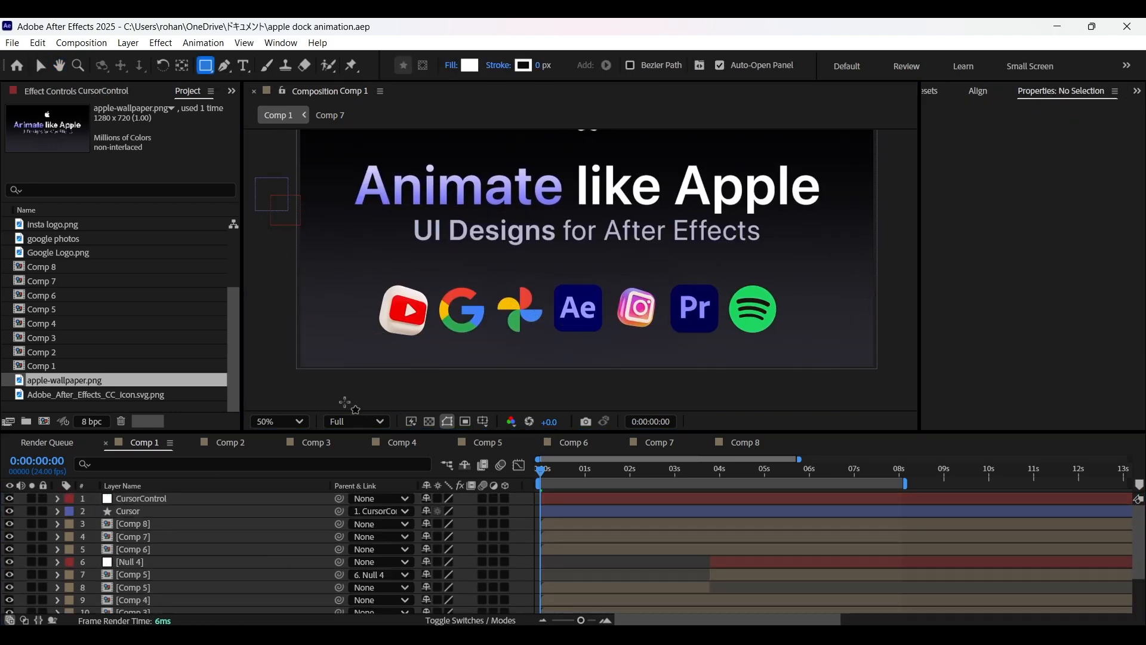
{"action": "left_click_drag", "start_coordinate": [357, 268], "coordinate": [808, 347]}
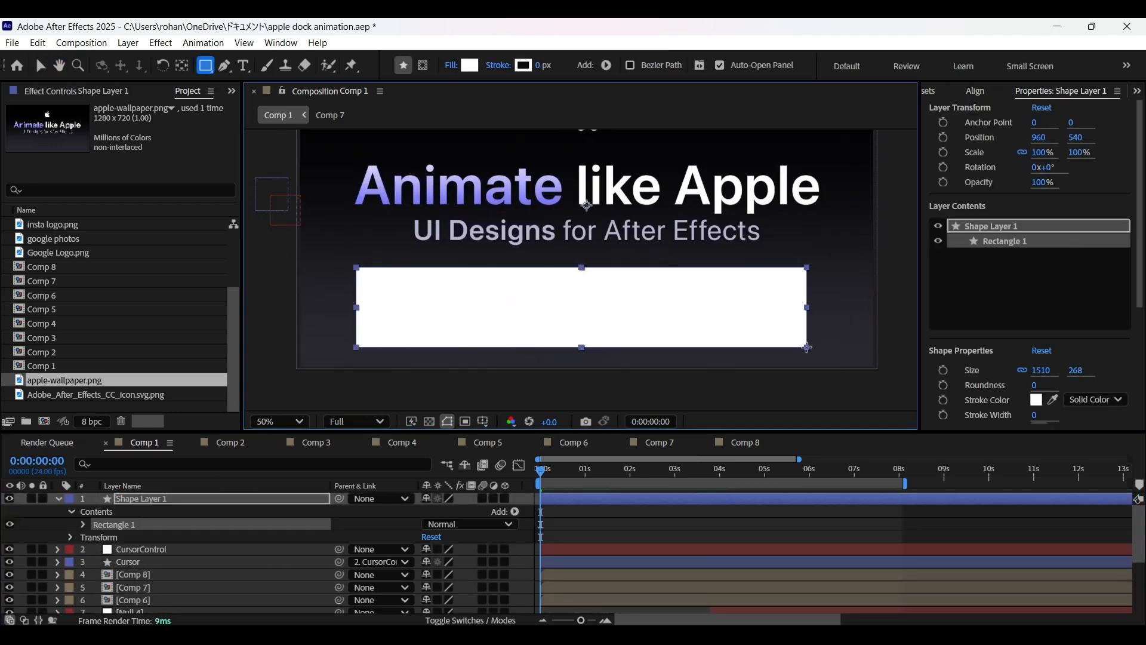
Set the rectangle's fill to None and nudge its layer to position 946, 546.
{"action": "left_click", "coordinate": [452, 65]}
{"action": "left_click", "coordinate": [495, 291]}
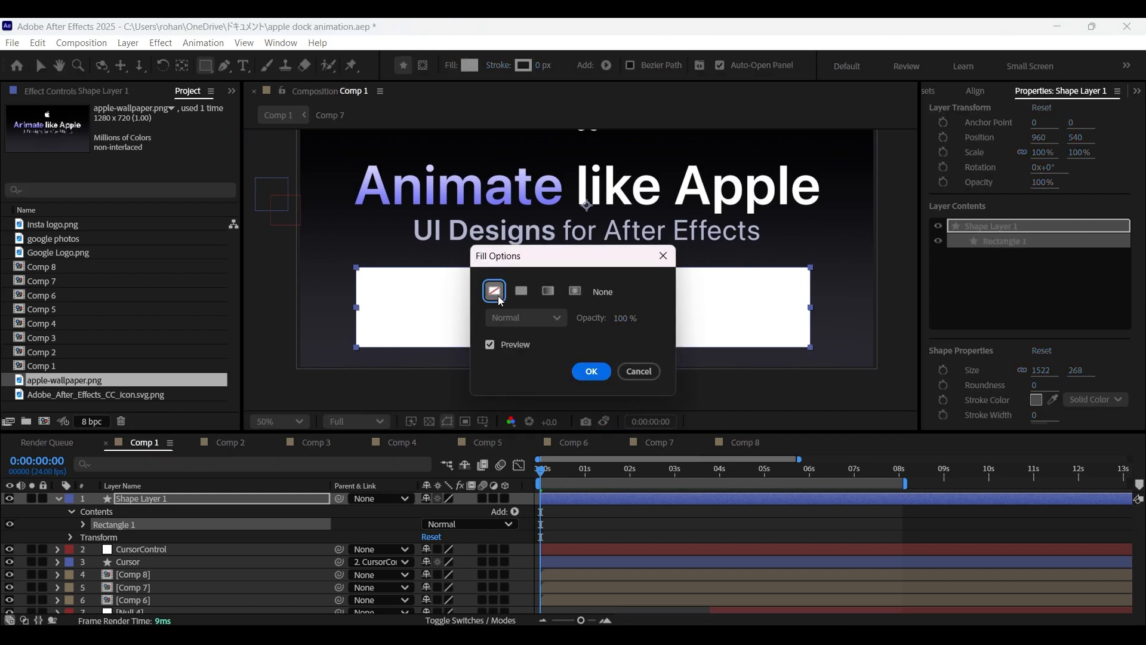
{"action": "left_click", "coordinate": [589, 371]}
{"action": "left_click", "coordinate": [148, 499]}
{"action": "key", "text": "Down"}
{"action": "key", "text": "Down"}
{"action": "key", "text": "Down"}
{"action": "key", "text": "Left"}
{"action": "key", "text": "Left"}
{"action": "key", "text": "Left"}
{"action": "key", "text": "Left"}
{"action": "key", "text": "Left"}
{"action": "key", "text": "Left"}
{"action": "key", "text": "Left"}
Unlink the rectangle path's size proportions, set its width to 1443 and collapse the layer.
{"action": "left_click", "coordinate": [83, 524]}
{"action": "left_click", "coordinate": [97, 537]}
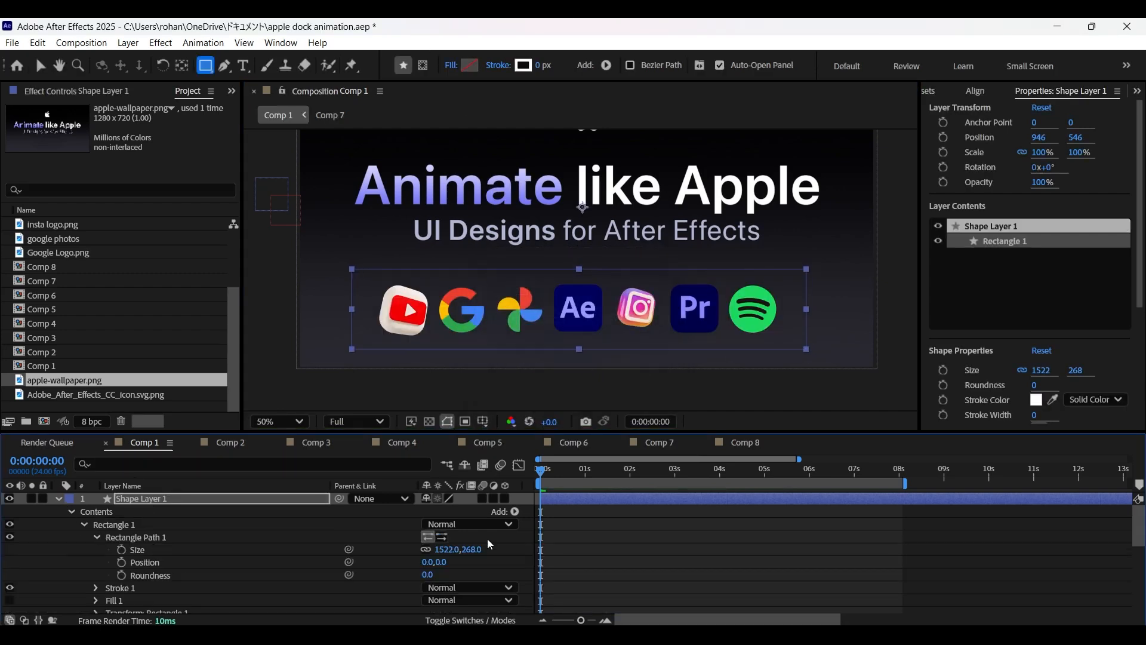
{"action": "left_click", "coordinate": [425, 549]}
{"action": "left_click_drag", "start_coordinate": [444, 549], "coordinate": [383, 552]}
{"action": "left_click", "coordinate": [311, 523]}
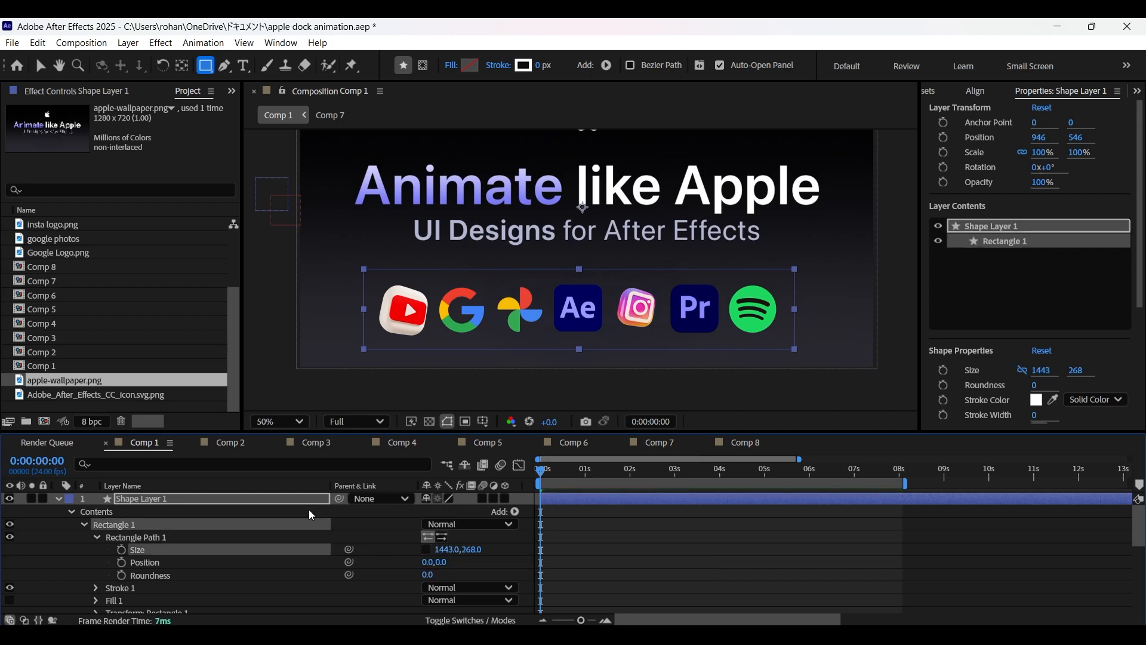
{"action": "left_click", "coordinate": [59, 498]}
Fill the rectangle with solid white FFFFFF and move Shape Layer 1 below the icon layers.
{"action": "left_click", "coordinate": [470, 65]}
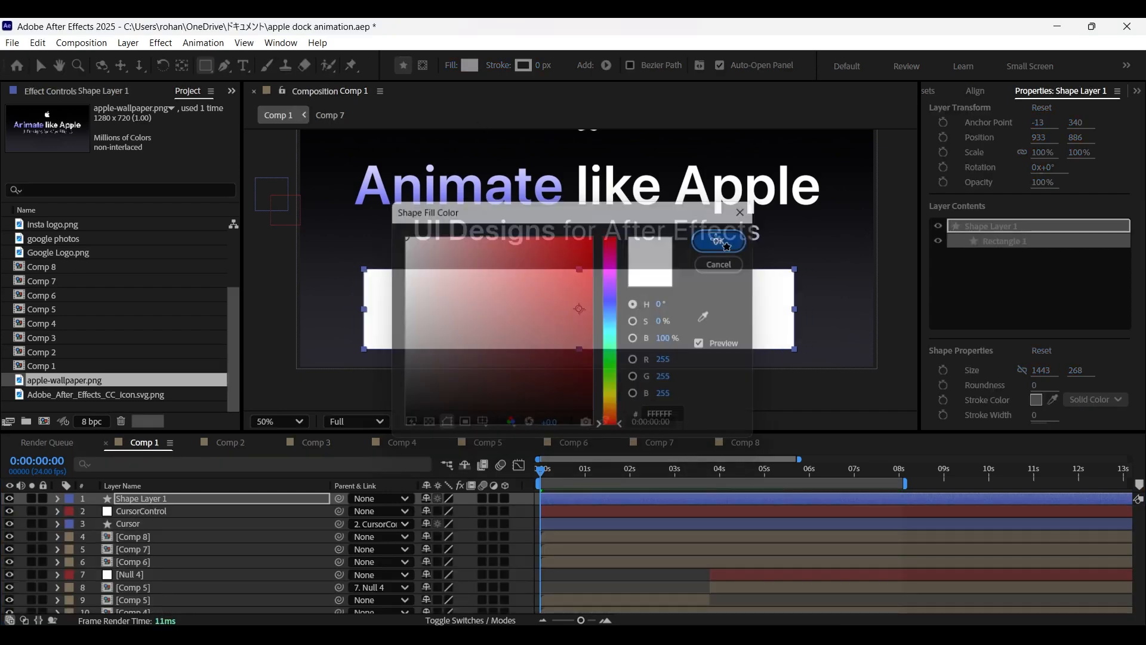
{"action": "left_click", "coordinate": [722, 242]}
{"action": "left_click_drag", "start_coordinate": [146, 515], "coordinate": [179, 576]}
Expand Shape Layer 1 to show the rectangle path's Size, Position and Roundness.
{"action": "left_click", "coordinate": [58, 568]}
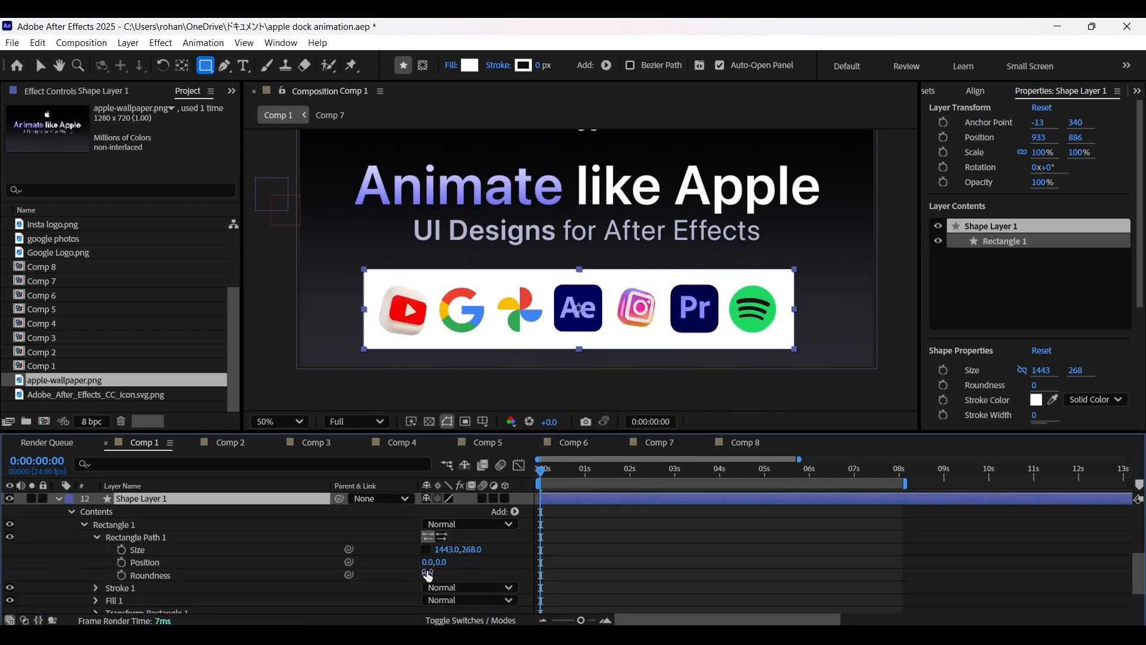